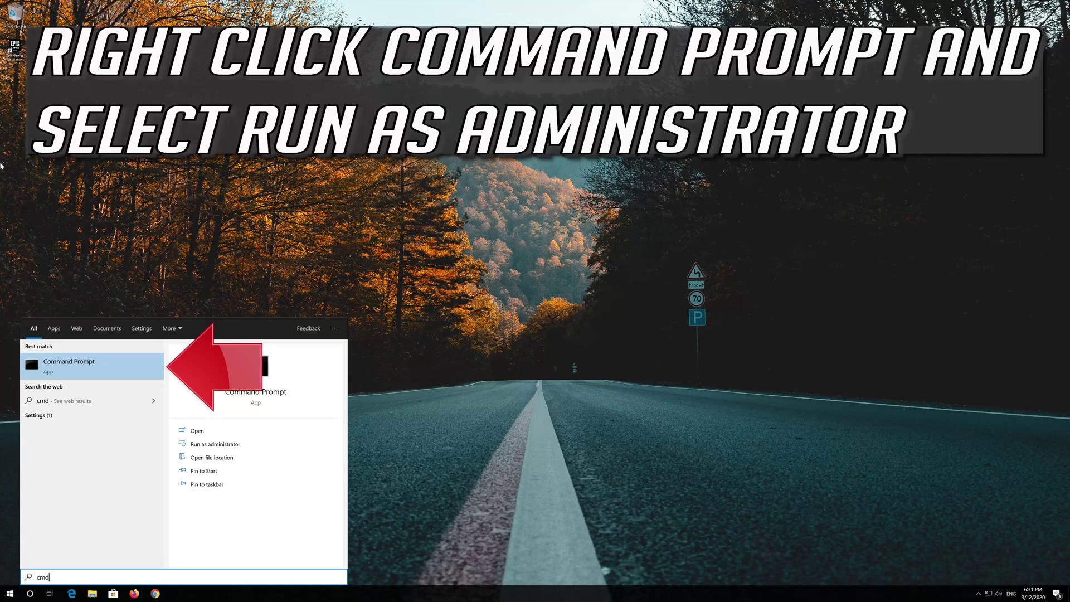
# Step: Run the cmd search result as administrator and approve the UAC prompt
pyautogui.rightClick(110, 374)
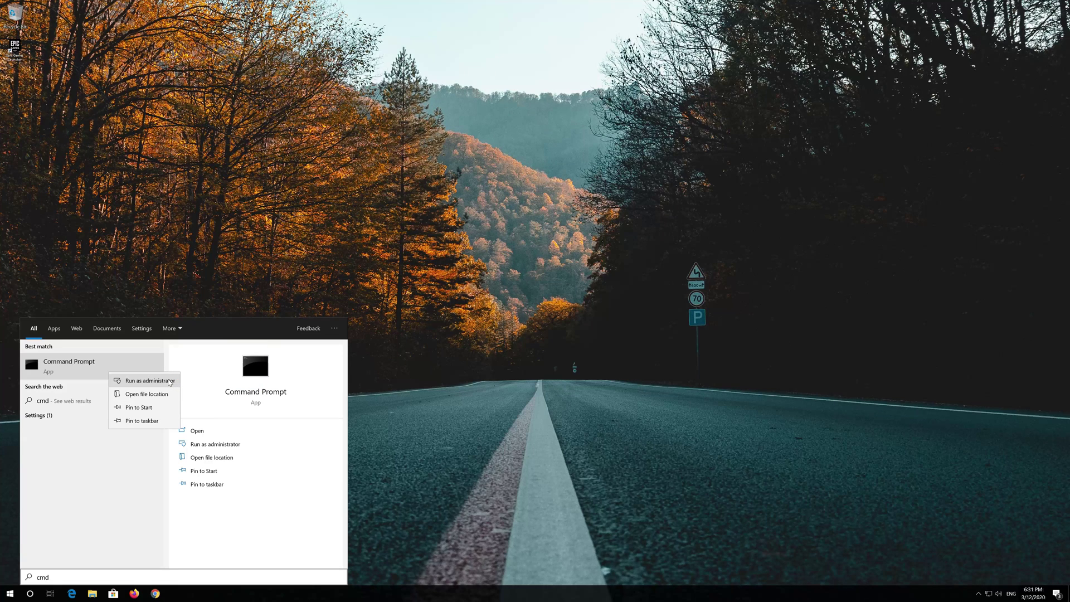
pyautogui.click(169, 382)
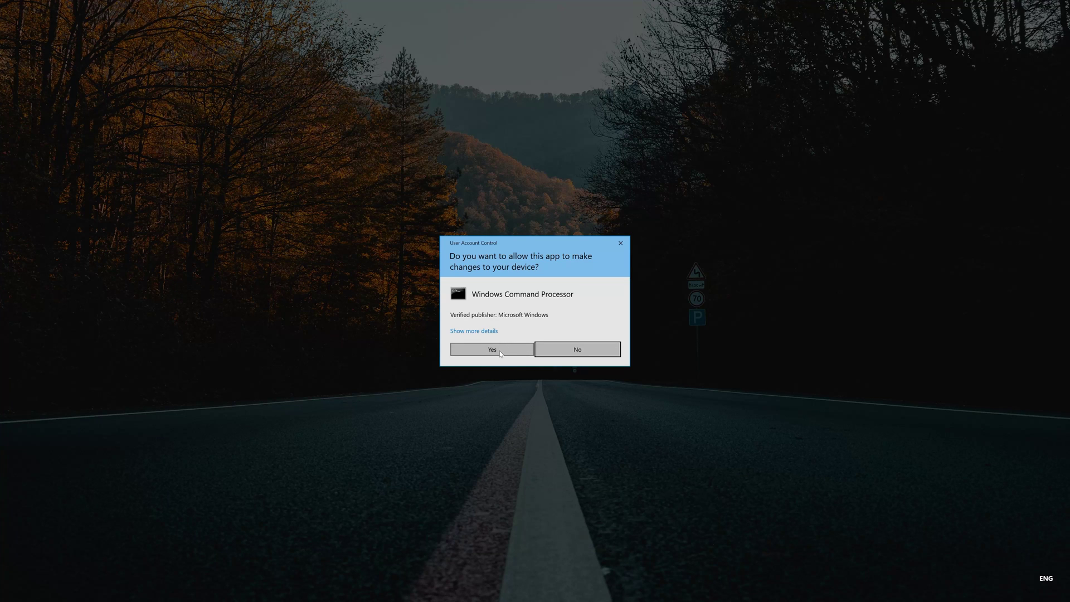
pyautogui.click(492, 349)
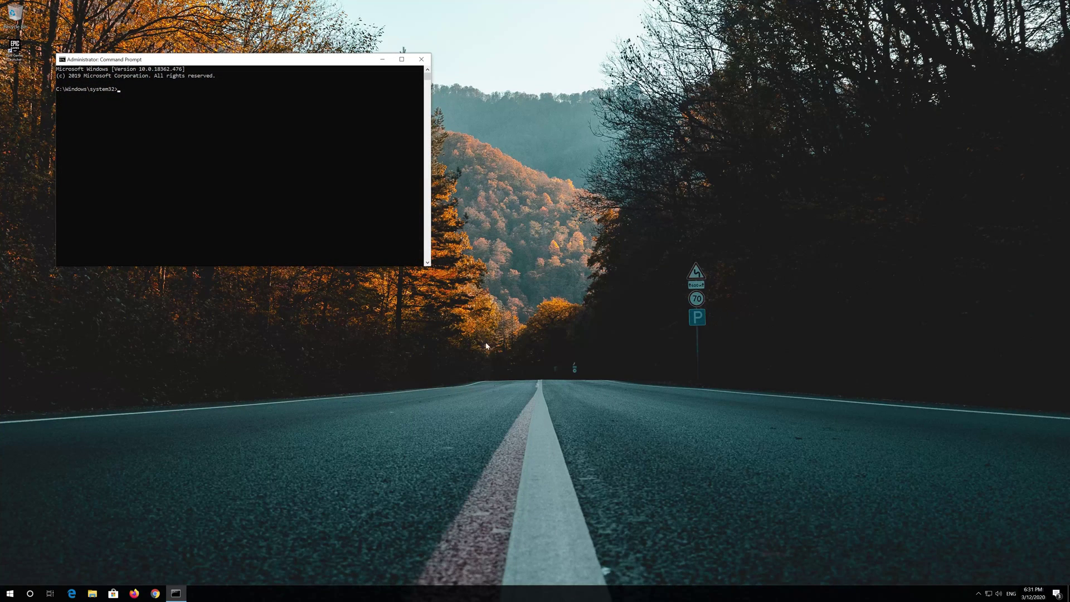
# Step: Centre and enlarge the console window, then run netsh int ip reset C:\resetlog.txt
pyautogui.moveTo(324, 62); pyautogui.dragTo(571, 175)
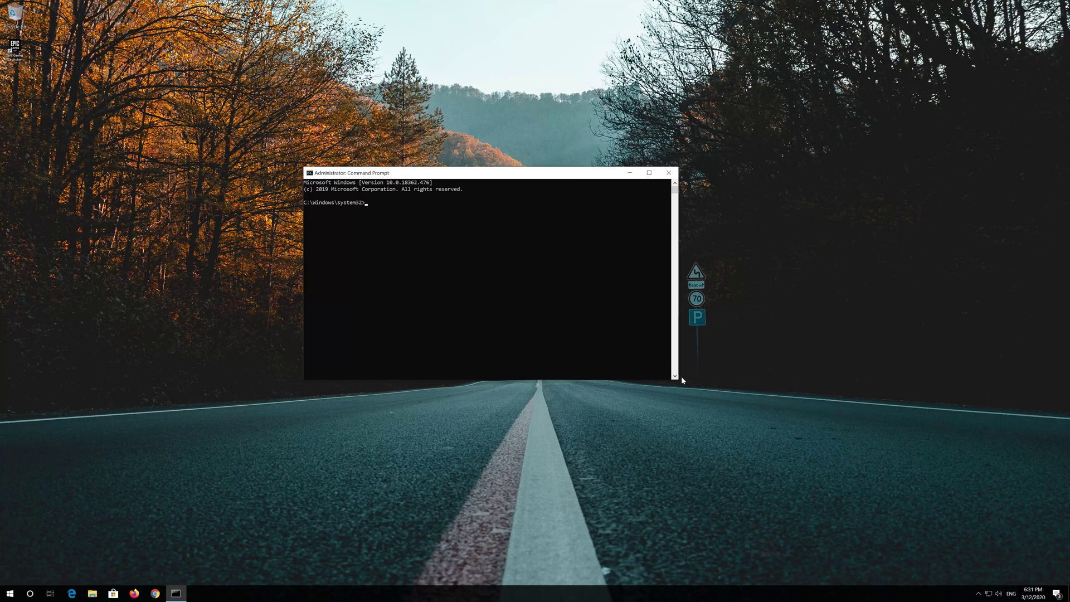
pyautogui.moveTo(680, 381); pyautogui.dragTo(743, 404)
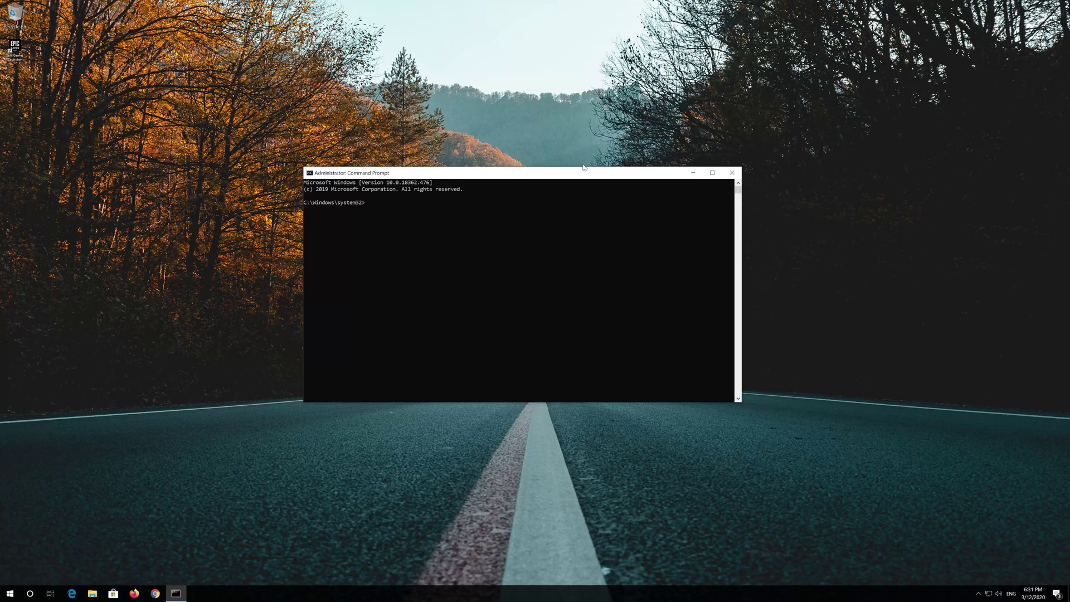
pyautogui.moveTo(583, 167); pyautogui.dragTo(597, 163)
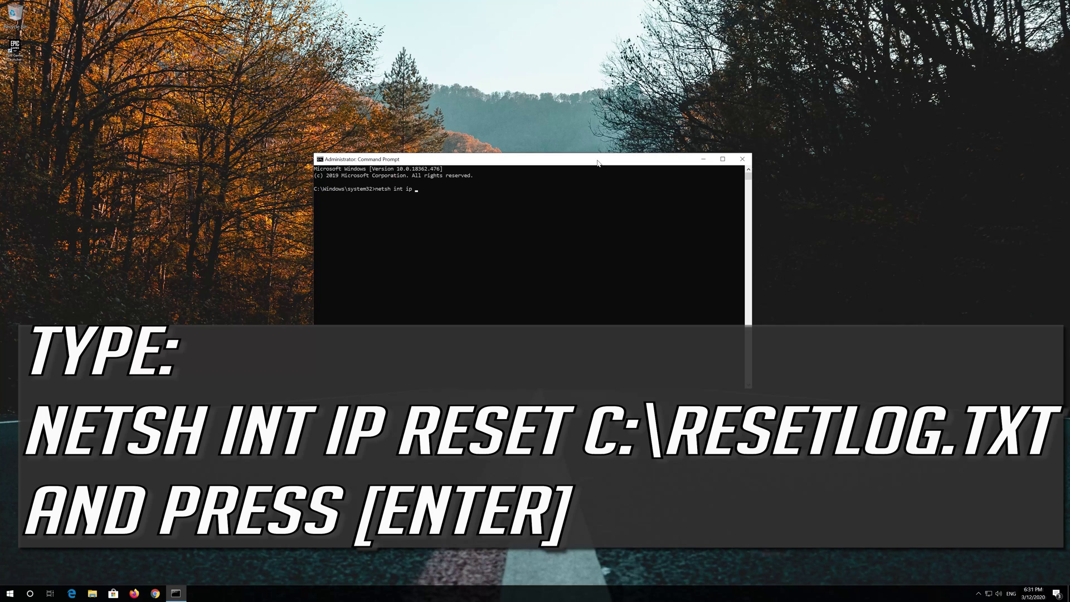
pyautogui.write('reset C:\resetlog.txt')
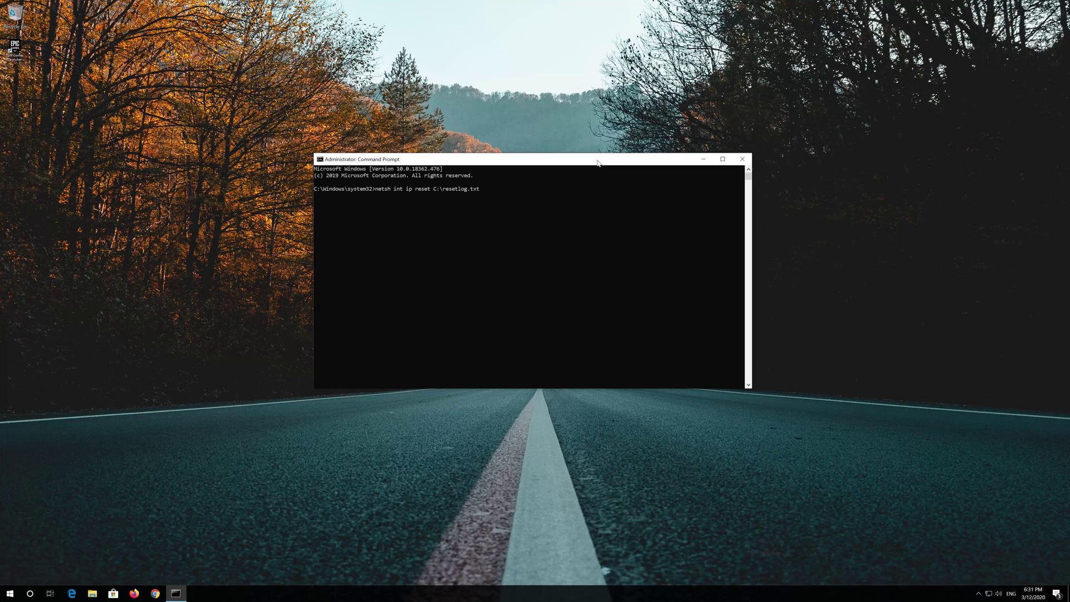
pyautogui.press('Return')
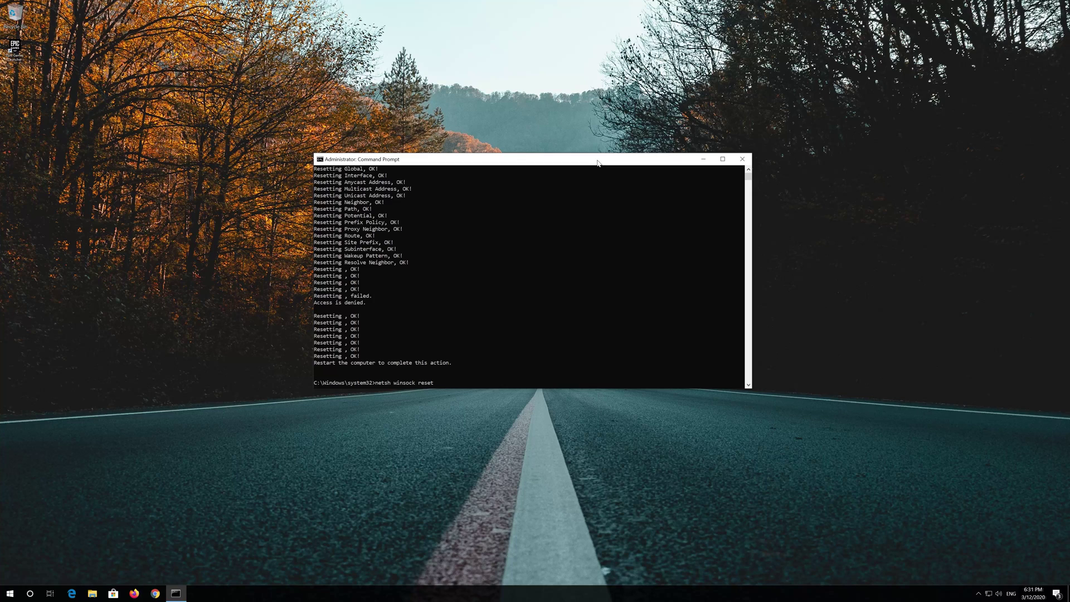
# Step: Run netsh winsock reset and ipconfig /flushdns, then exit Command Prompt
pyautogui.press('Return')
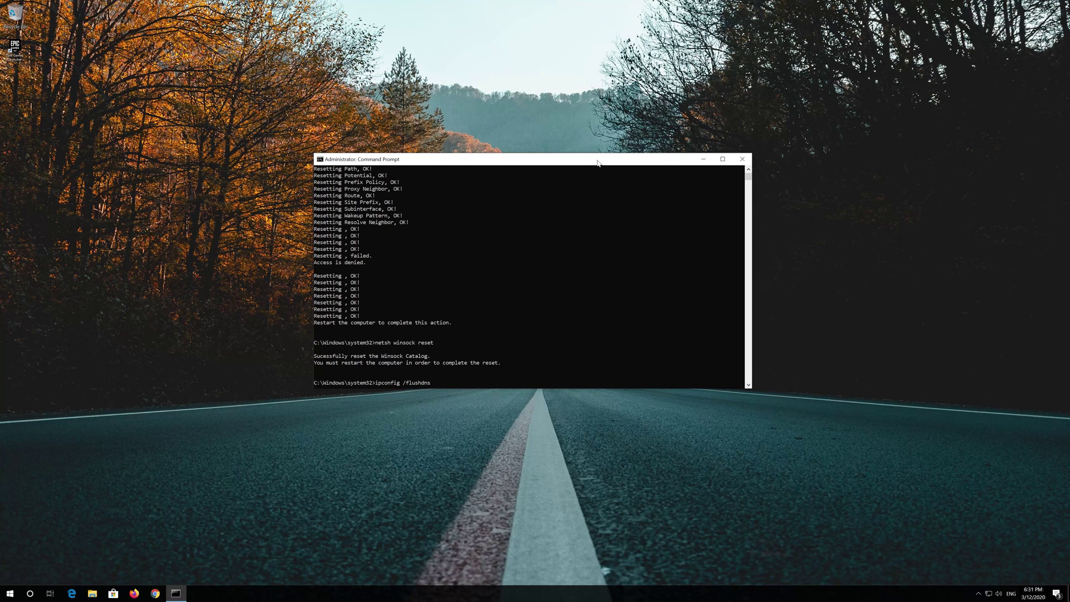
pyautogui.press('Return')
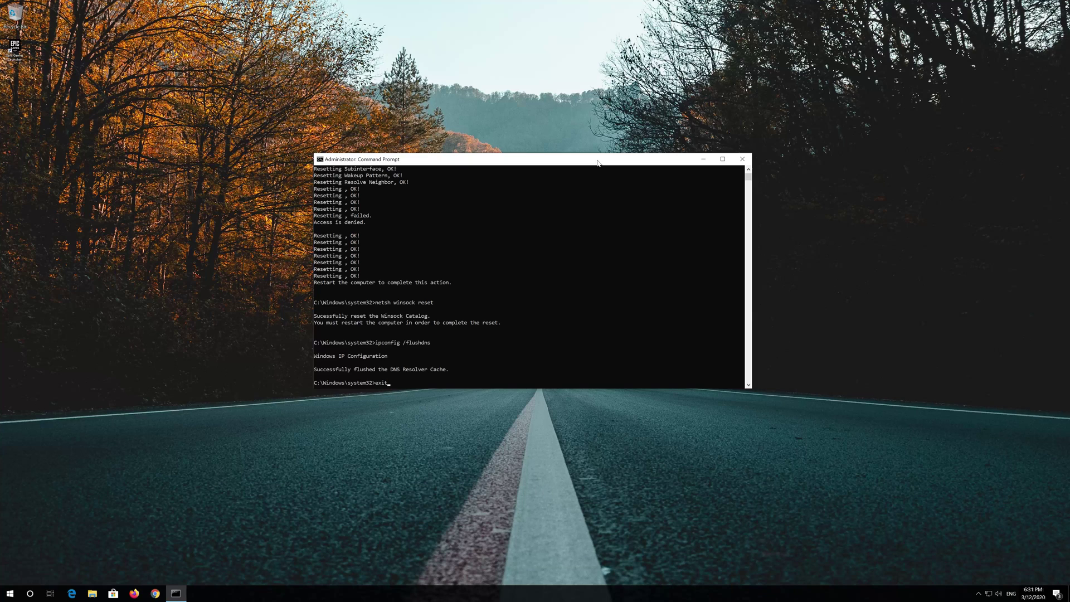
pyautogui.press('Return')
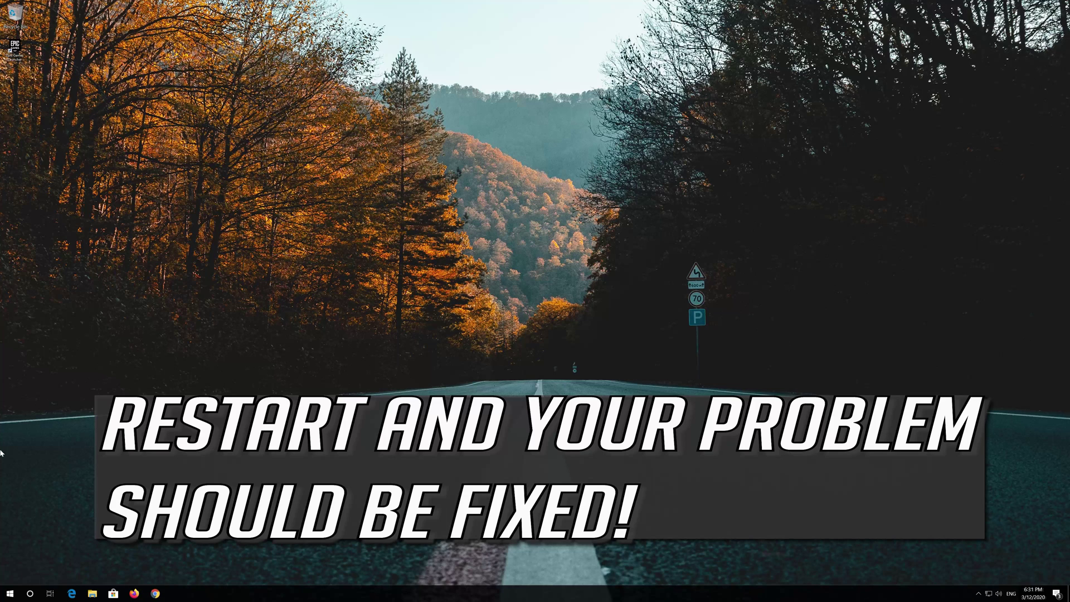
# Step: Restart the computer from the Start menu power options
pyautogui.click(10, 593)
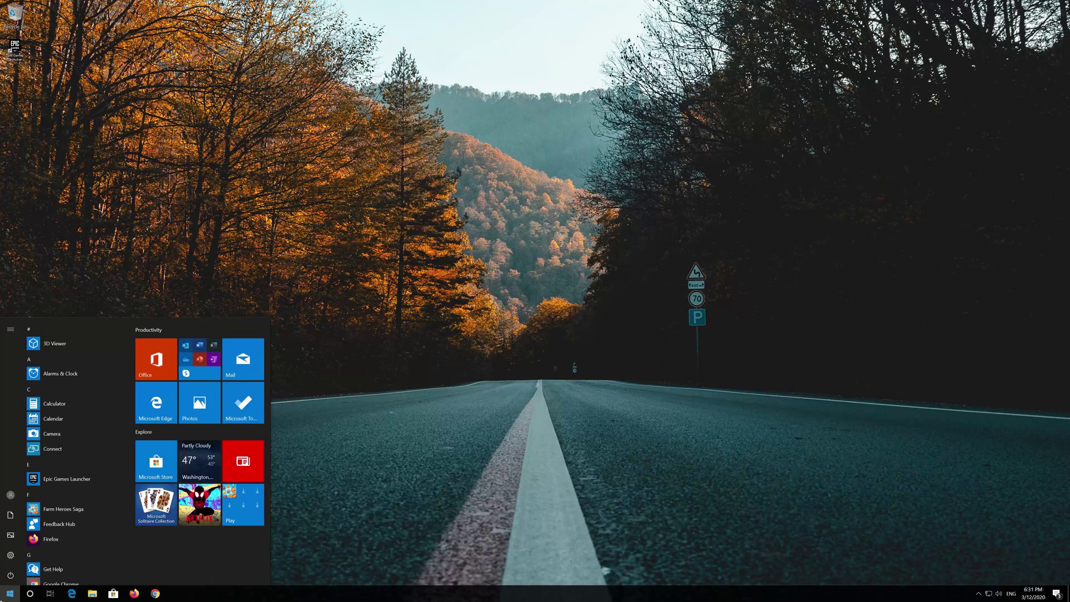
pyautogui.click(7, 578)
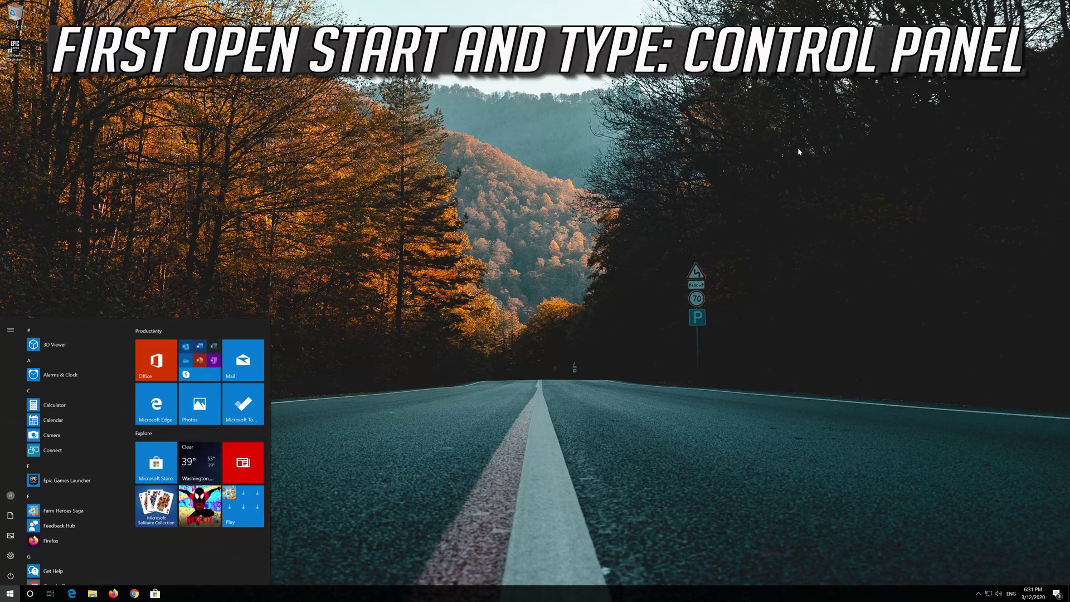
pyautogui.press('super')
pyautogui.press('super')
# Step: Open Control Panel and go via Network and Sharing Center to Change adapter settings
pyautogui.write('control panel')
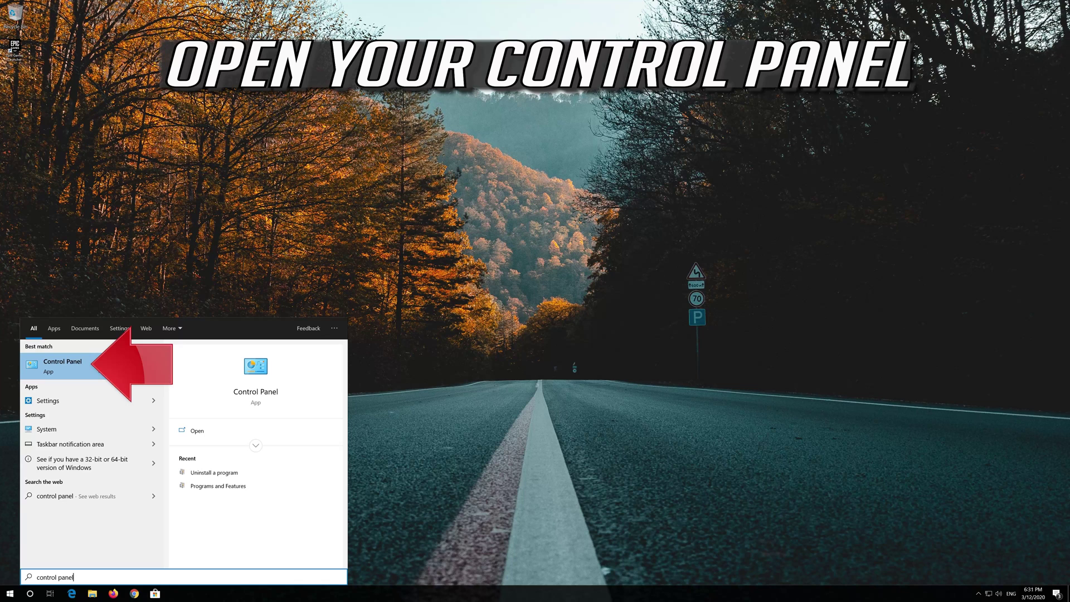
pyautogui.click(99, 366)
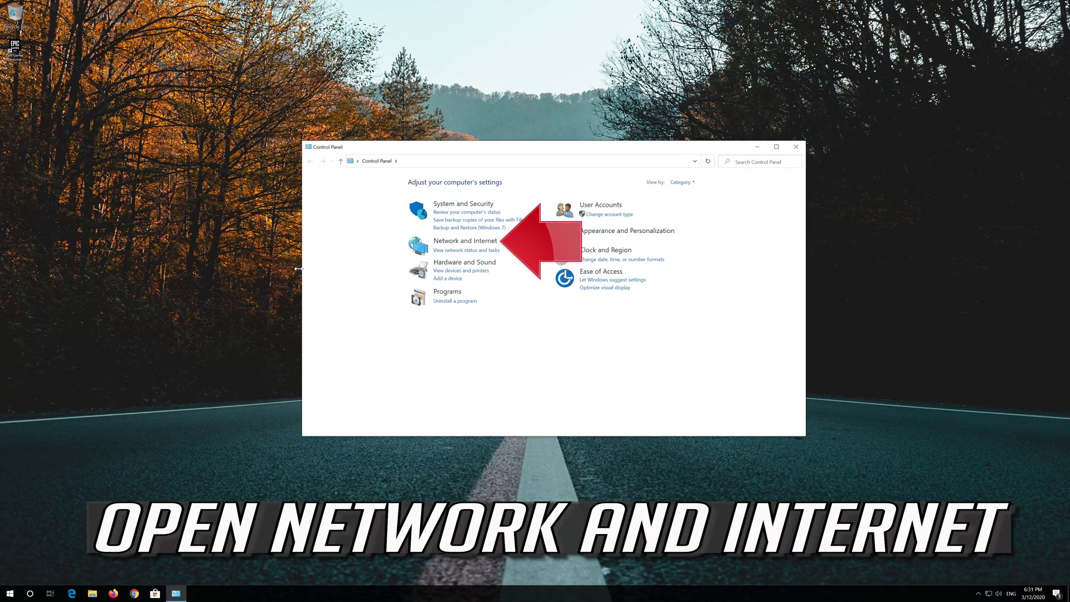
pyautogui.click(476, 243)
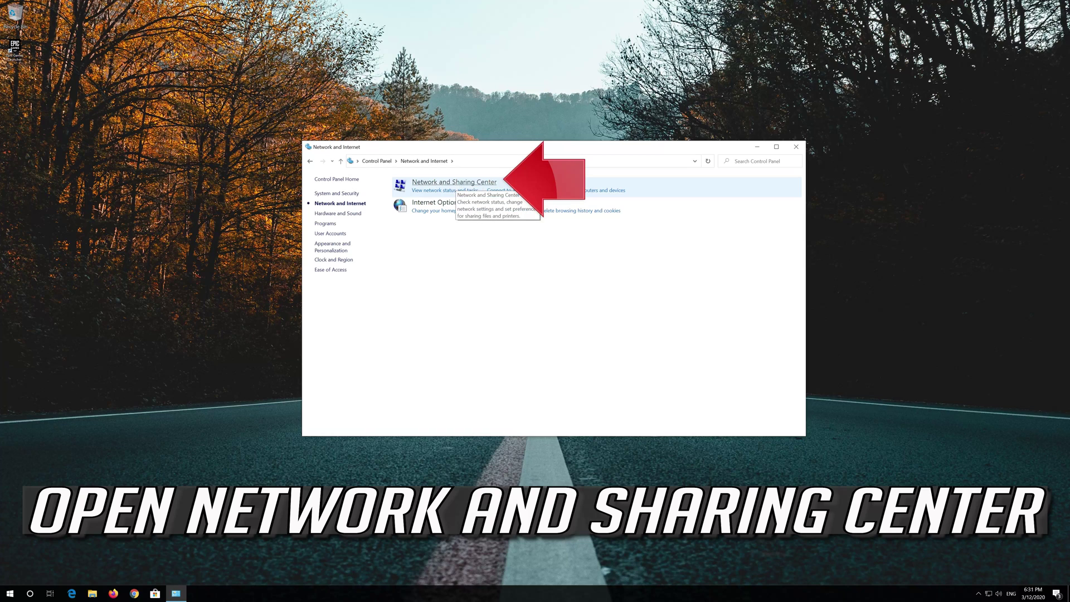
pyautogui.click(463, 184)
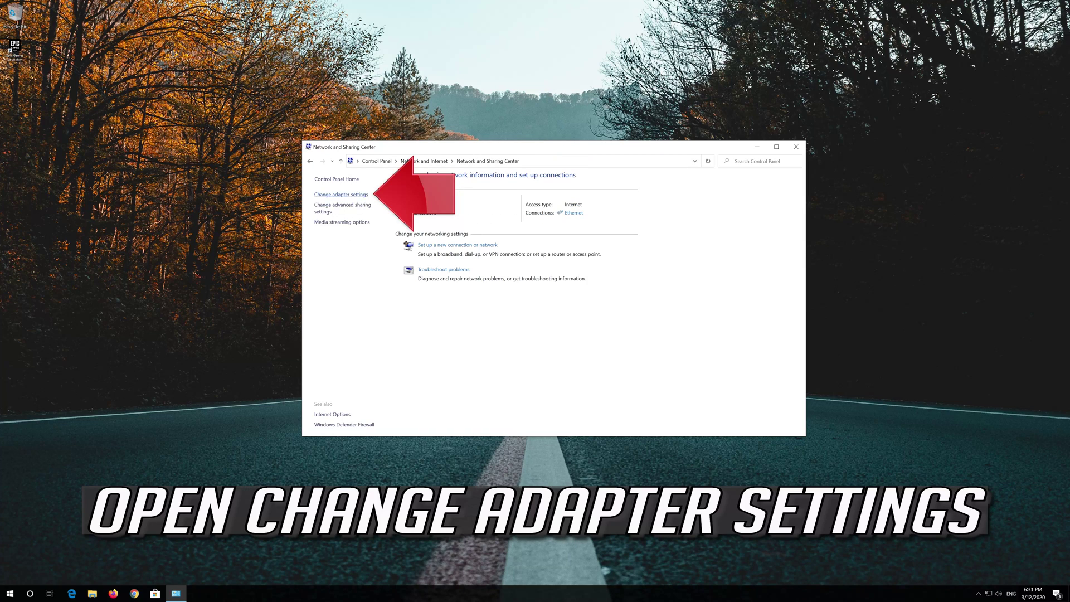
pyautogui.click(341, 195)
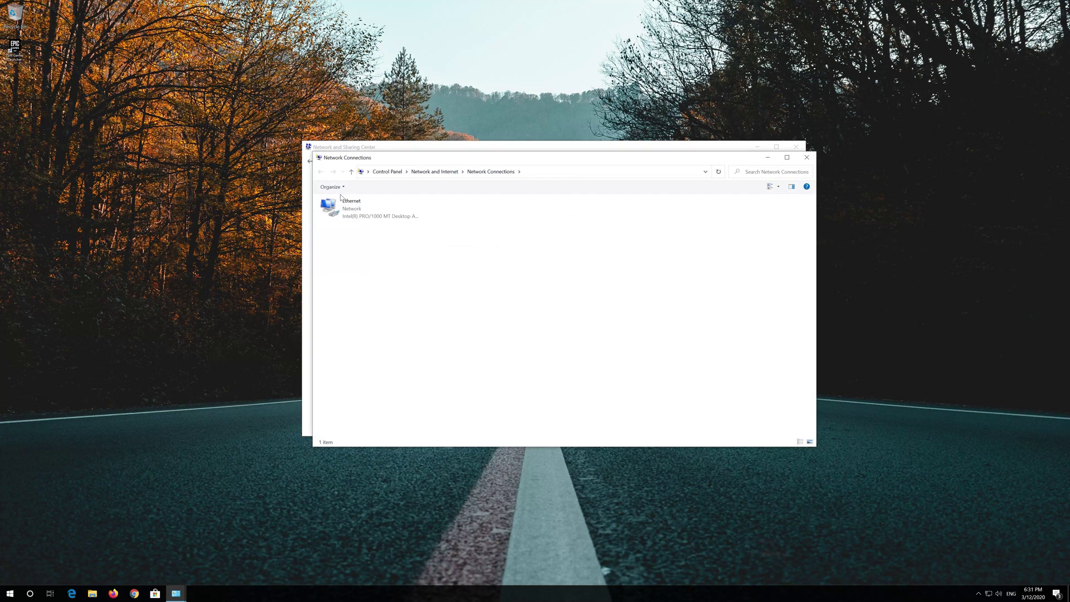
# Step: Open the Ethernet adapter's Properties and select Internet Protocol Version 4 (TCP/IPv4)
pyautogui.click(347, 207)
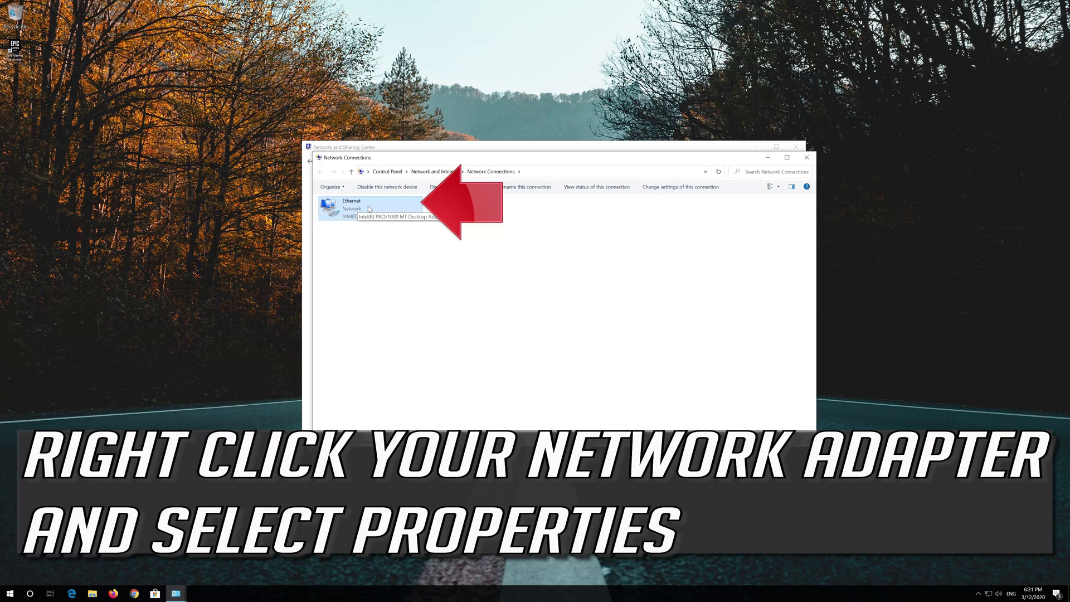
pyautogui.rightClick(368, 207)
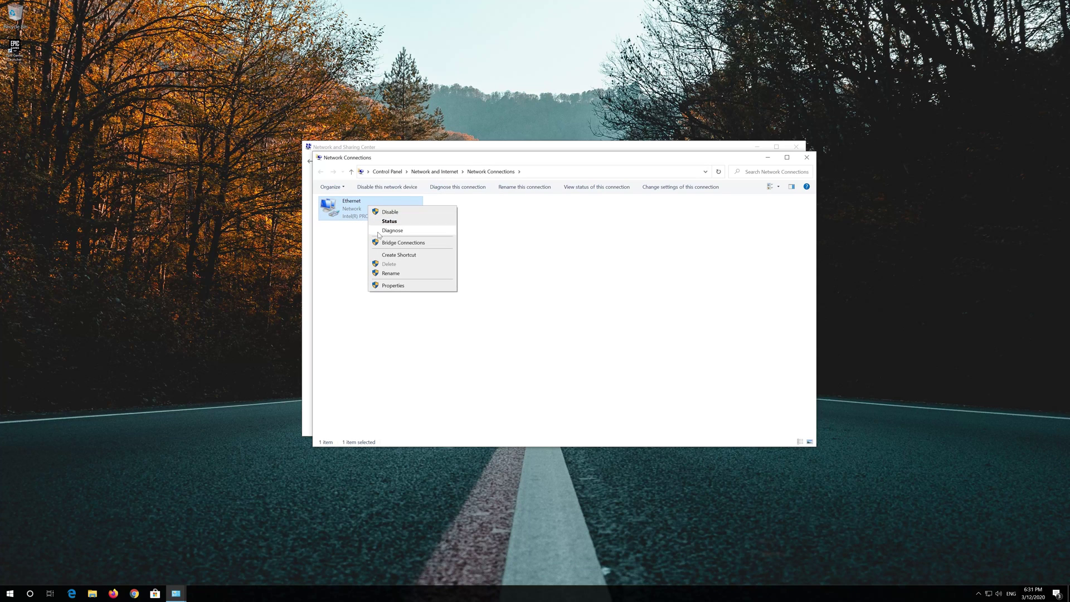
pyautogui.click(392, 286)
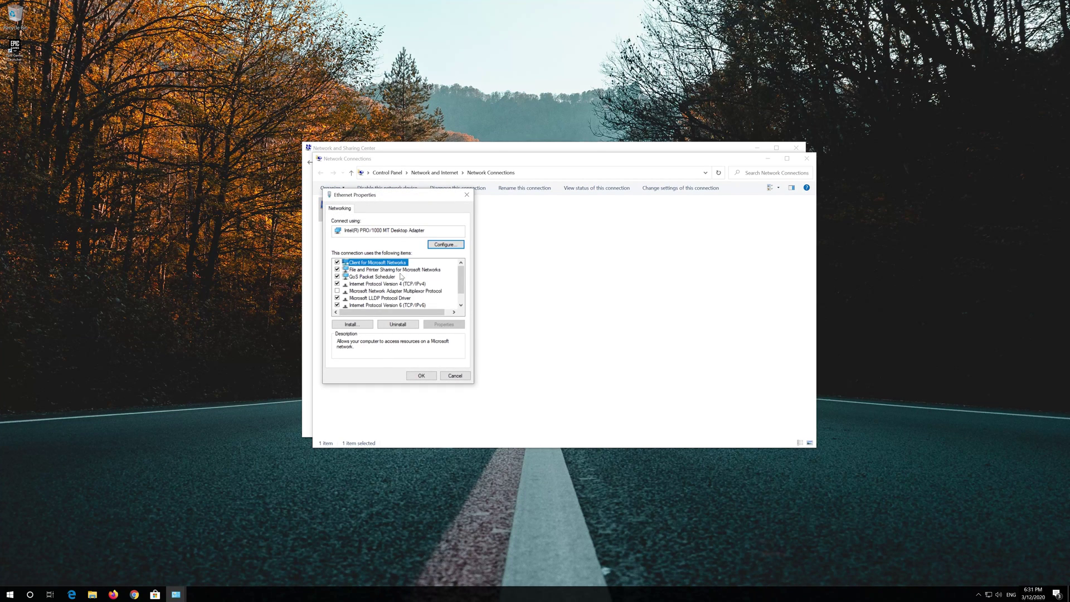
pyautogui.moveTo(392, 196); pyautogui.dragTo(558, 200)
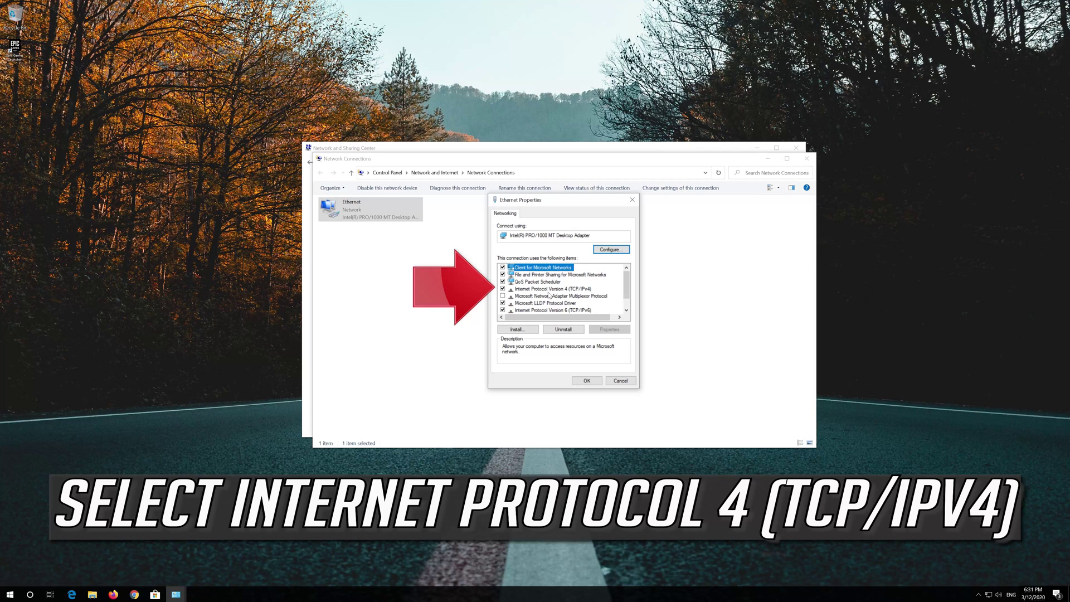
pyautogui.click(571, 290)
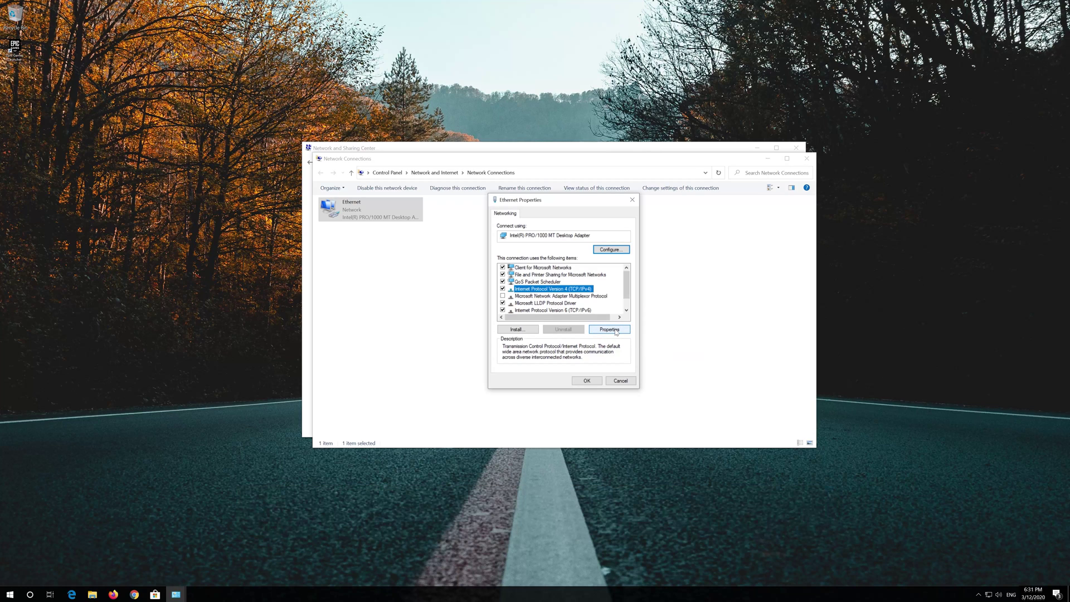
# Step: Set Ethernet IPv4 DNS servers to 1.1.1.1 and 1.0.0.1, save, and close Ethernet Properties
pyautogui.click(616, 332)
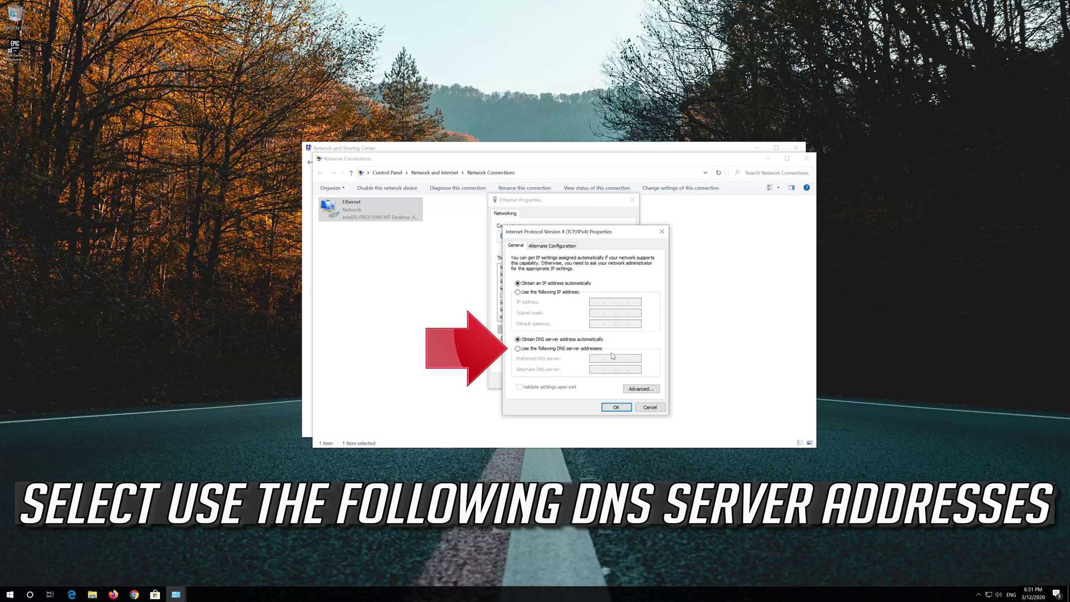
pyautogui.click(518, 348)
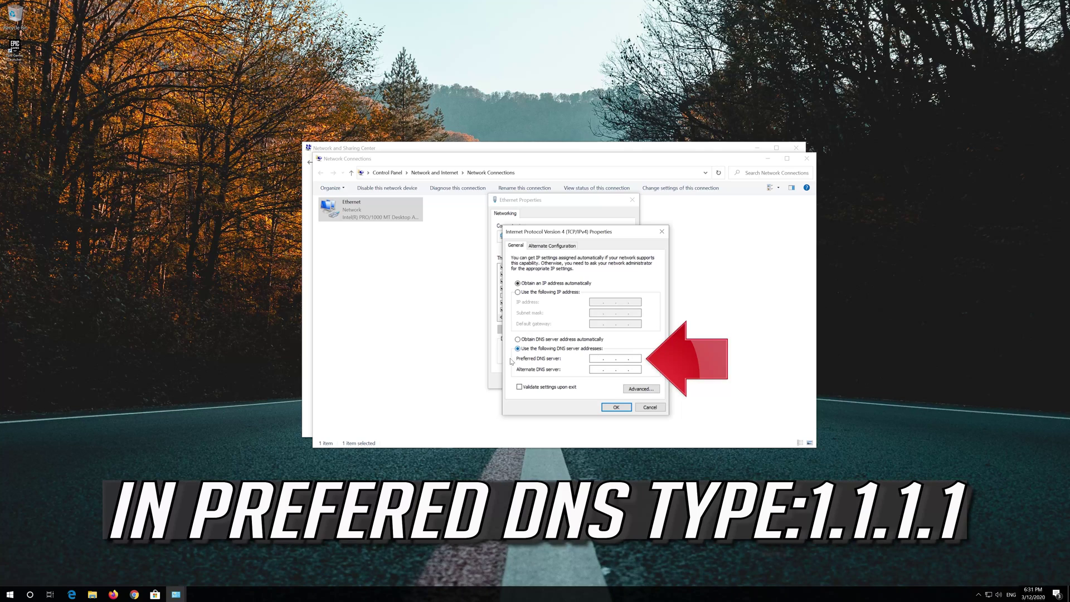
pyautogui.click(597, 360)
pyautogui.write('1.1.1.1')
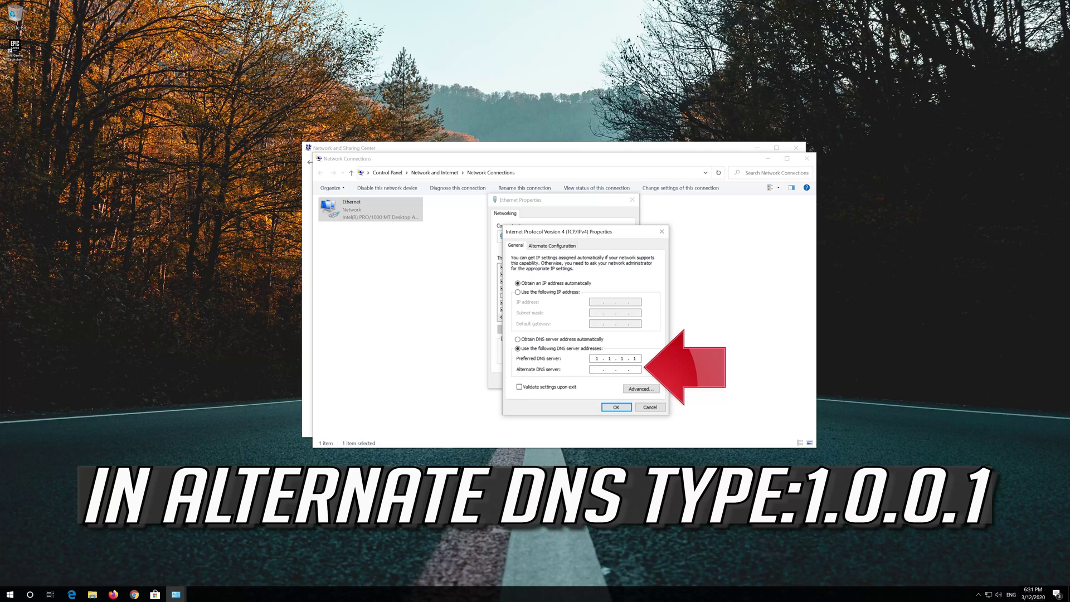
pyautogui.click(596, 368)
pyautogui.write('1 . 0 . 0 . ')
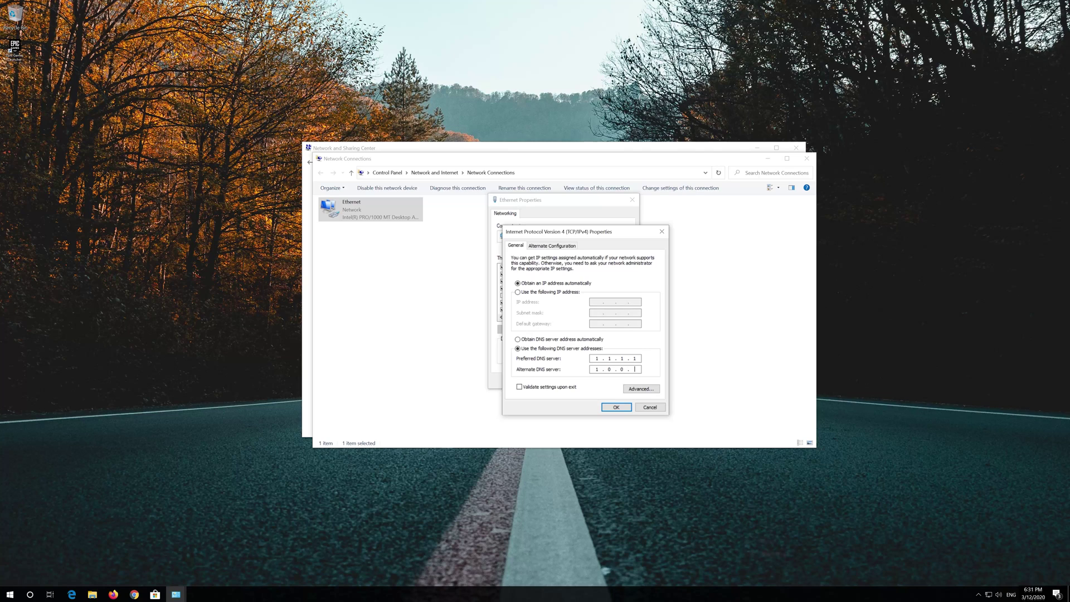
pyautogui.write('1')
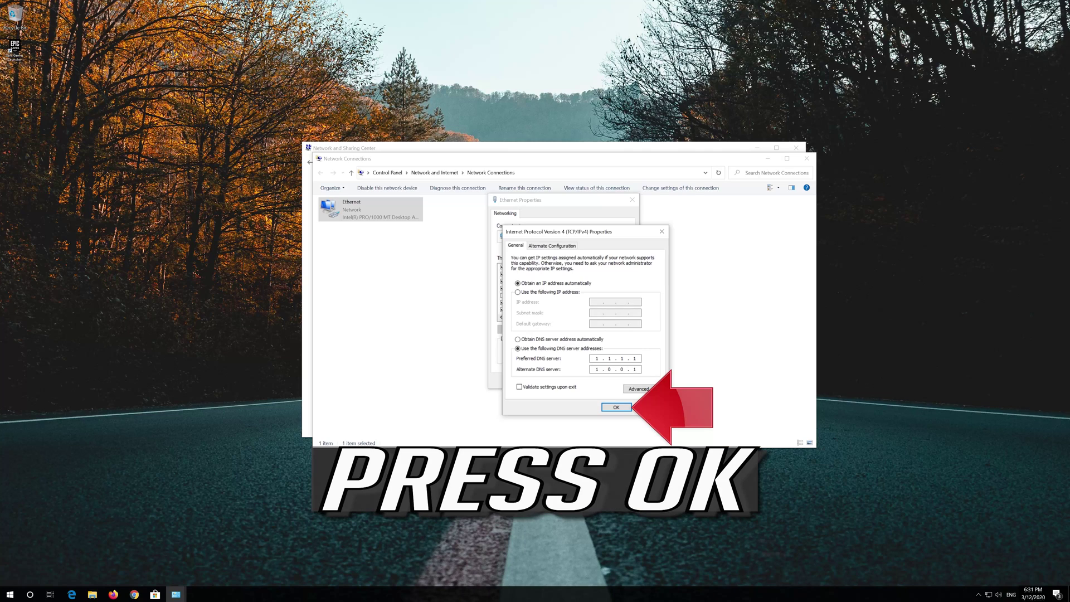
pyautogui.click(618, 407)
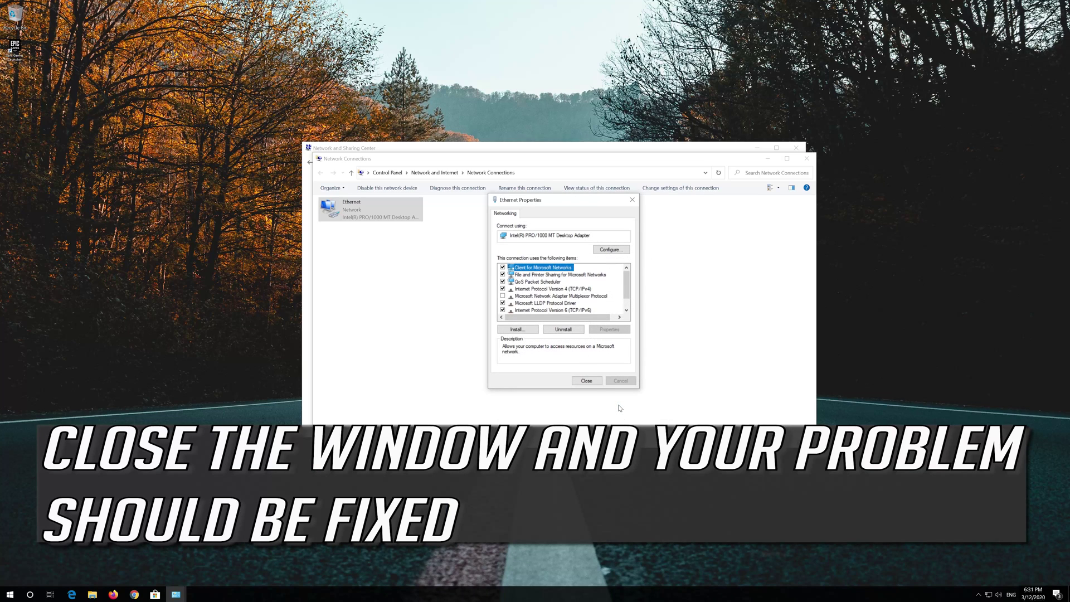
pyautogui.click(586, 383)
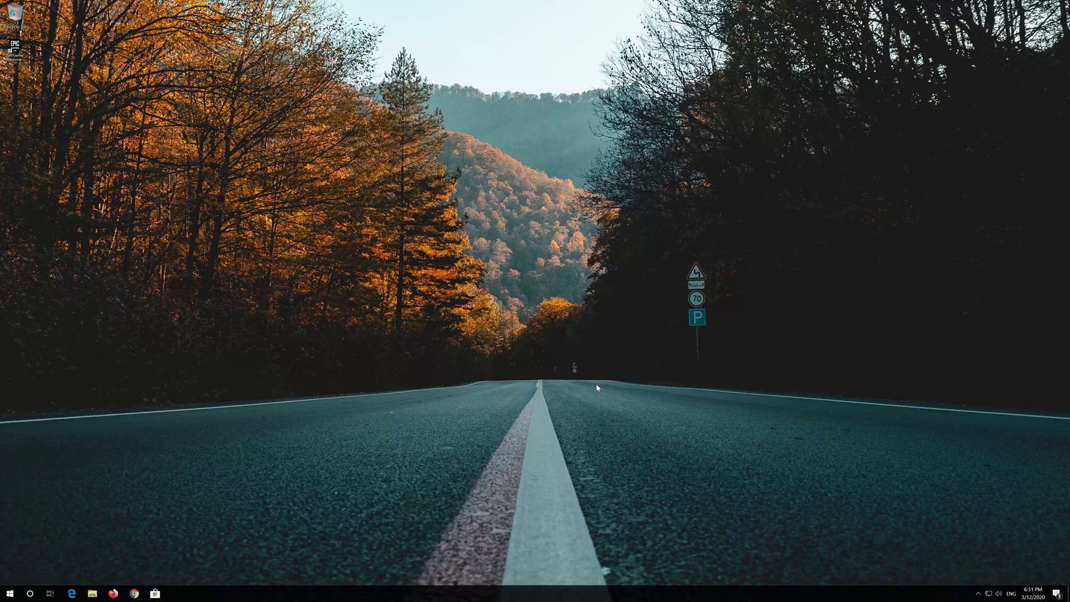
# Step: Open Settings to the Network & Internet Status page and scroll to the Network reset link
pyautogui.press('super')
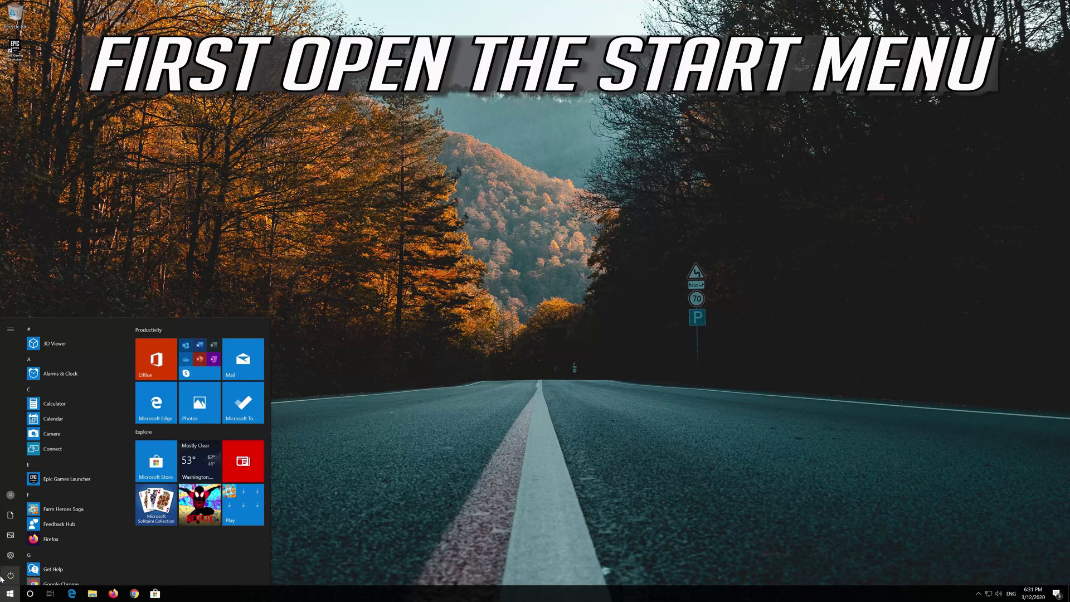
pyautogui.moveTo(11, 555)
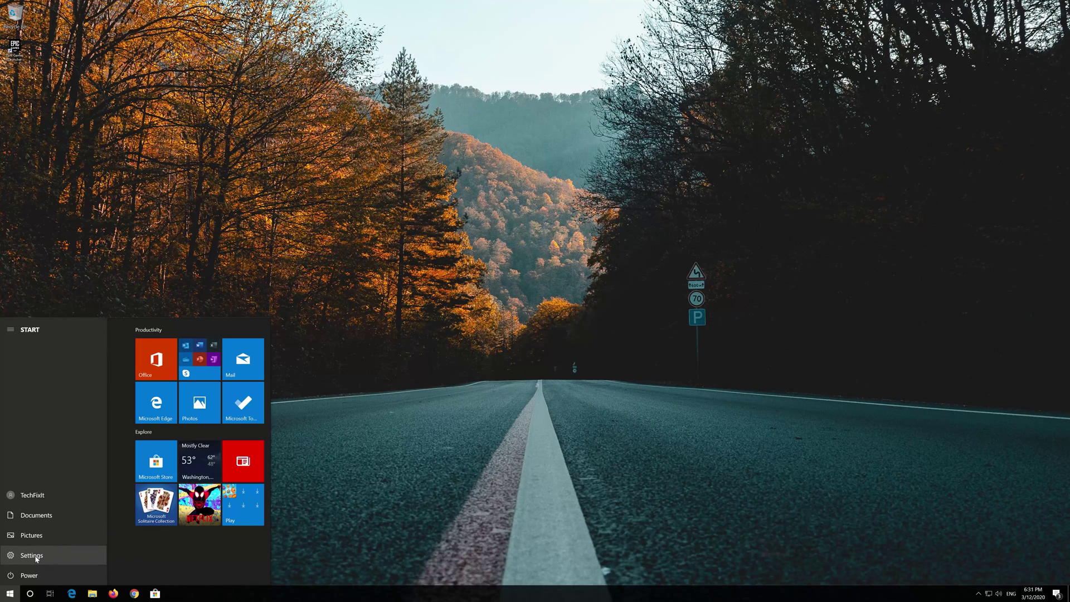
pyautogui.click(36, 556)
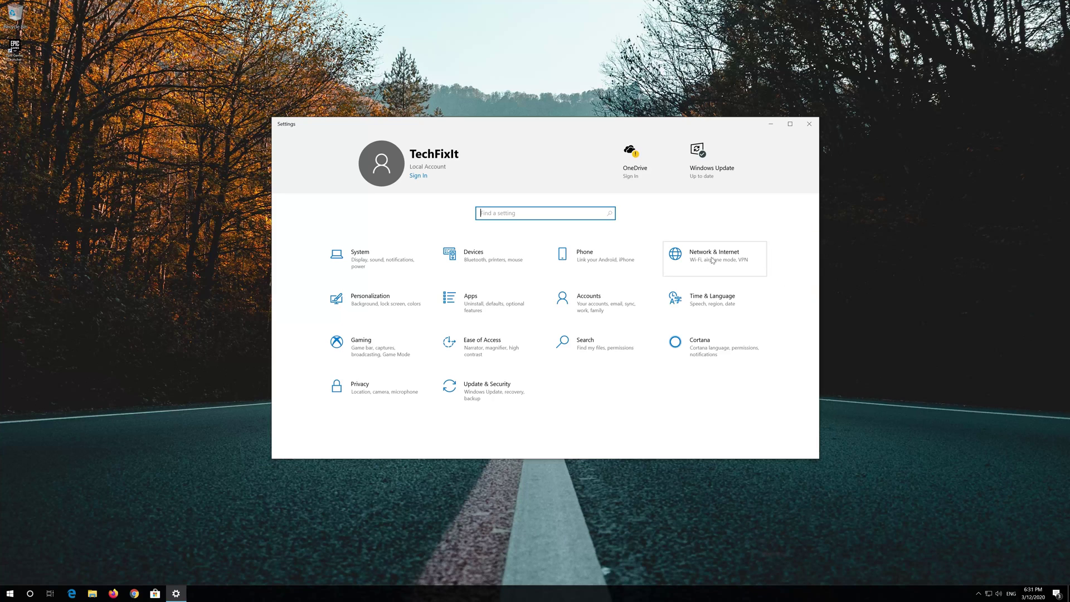
pyautogui.click(713, 260)
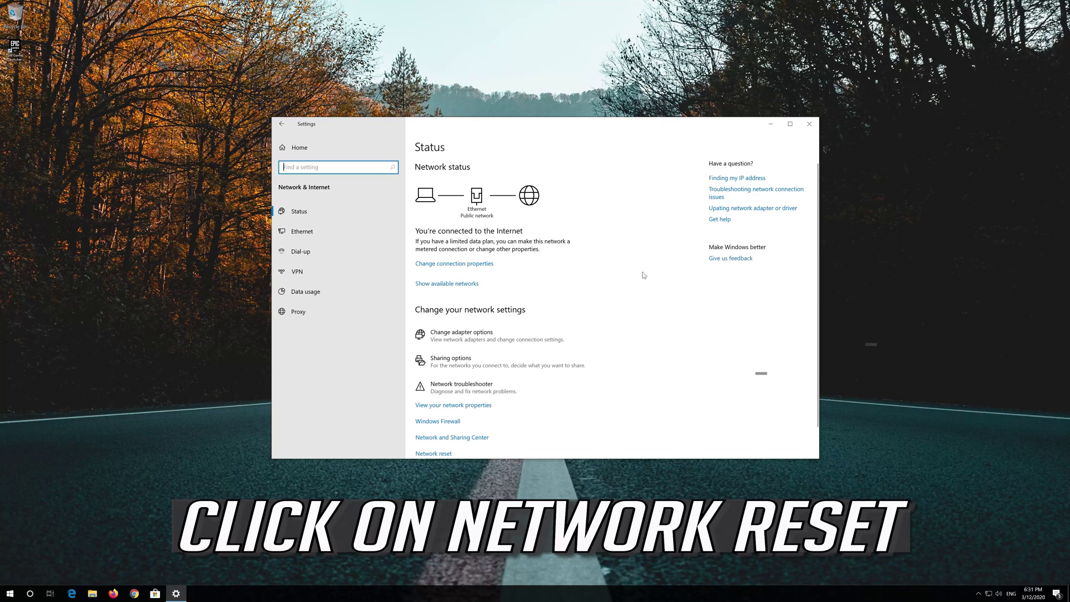
pyautogui.scroll(-2, 515, 301)
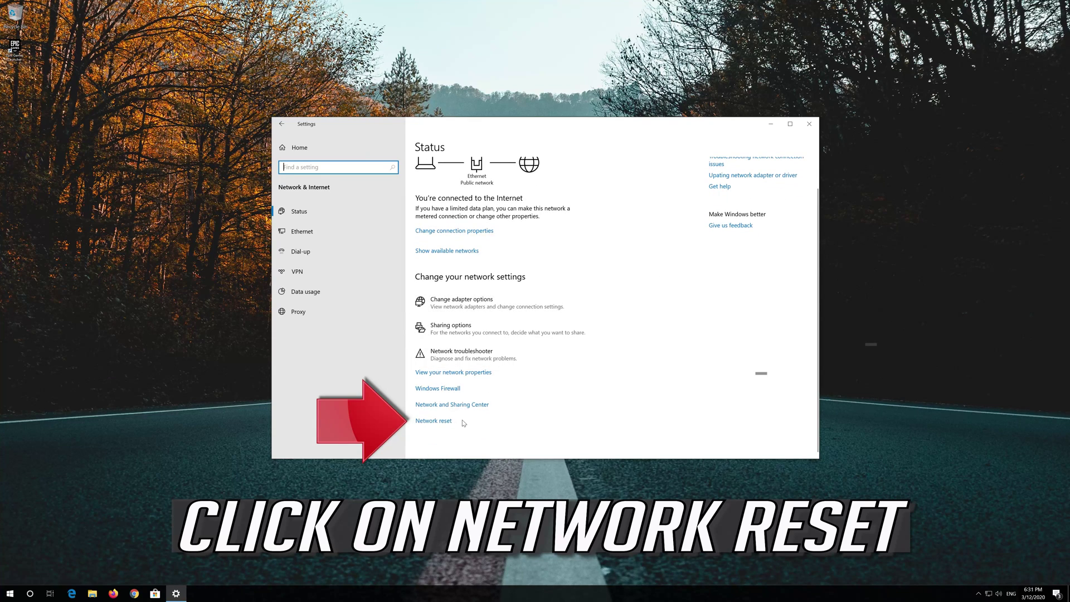
# Step: Run Network reset with Reset now, confirm it, dismiss the sign-out notice, and close Settings
pyautogui.click(447, 422)
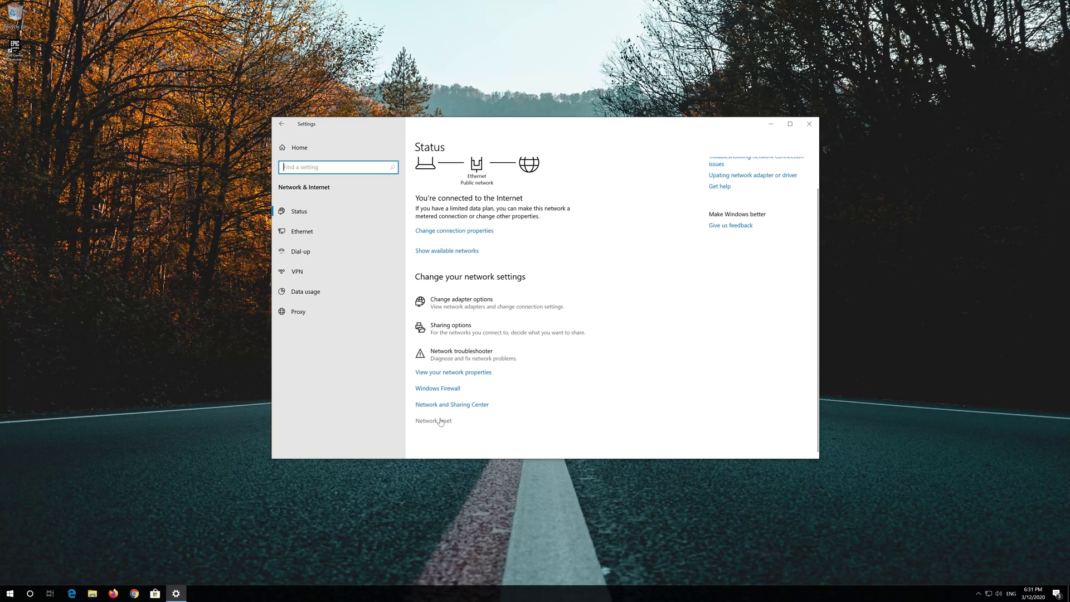
pyautogui.click(440, 421)
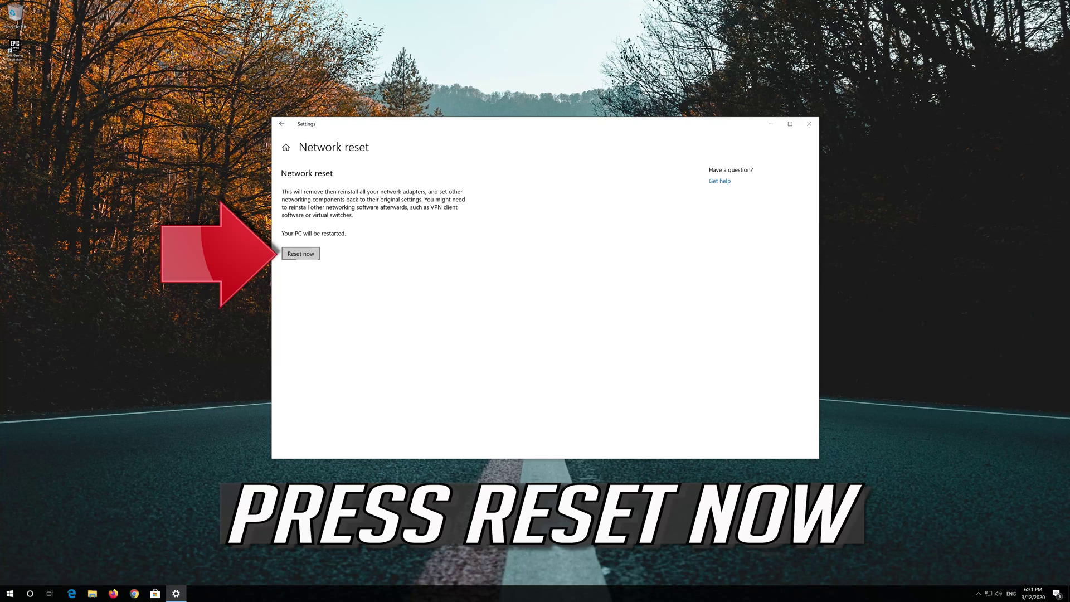
pyautogui.click(294, 254)
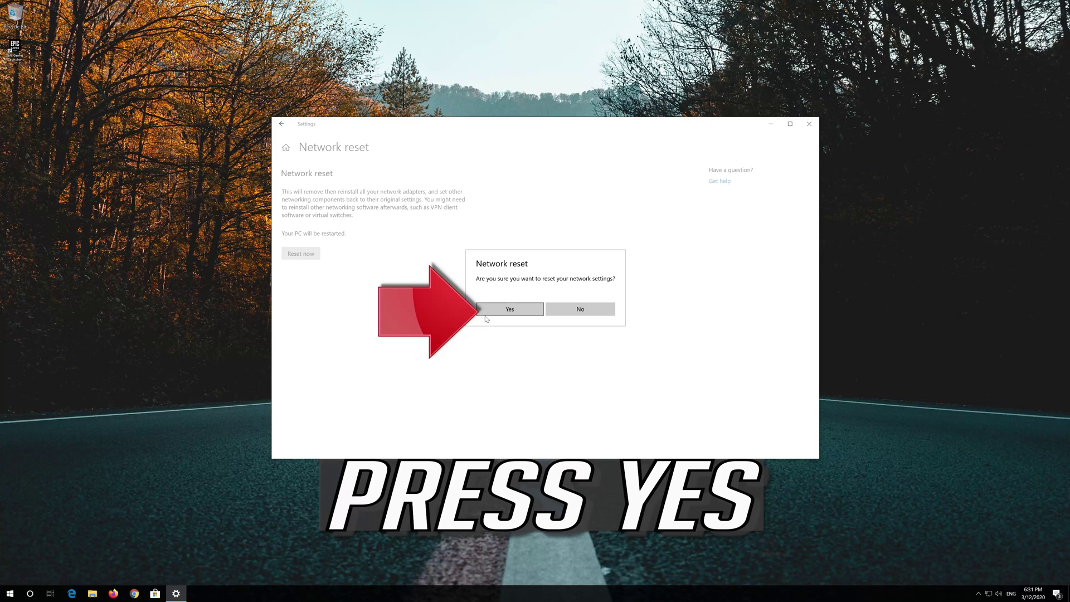
pyautogui.click(508, 310)
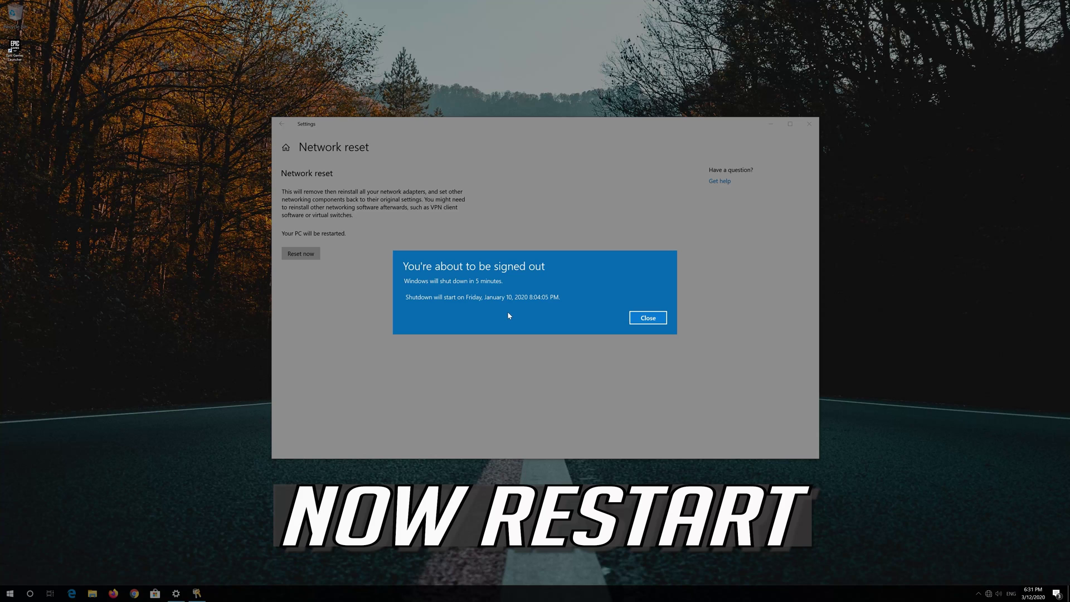
pyautogui.click(648, 319)
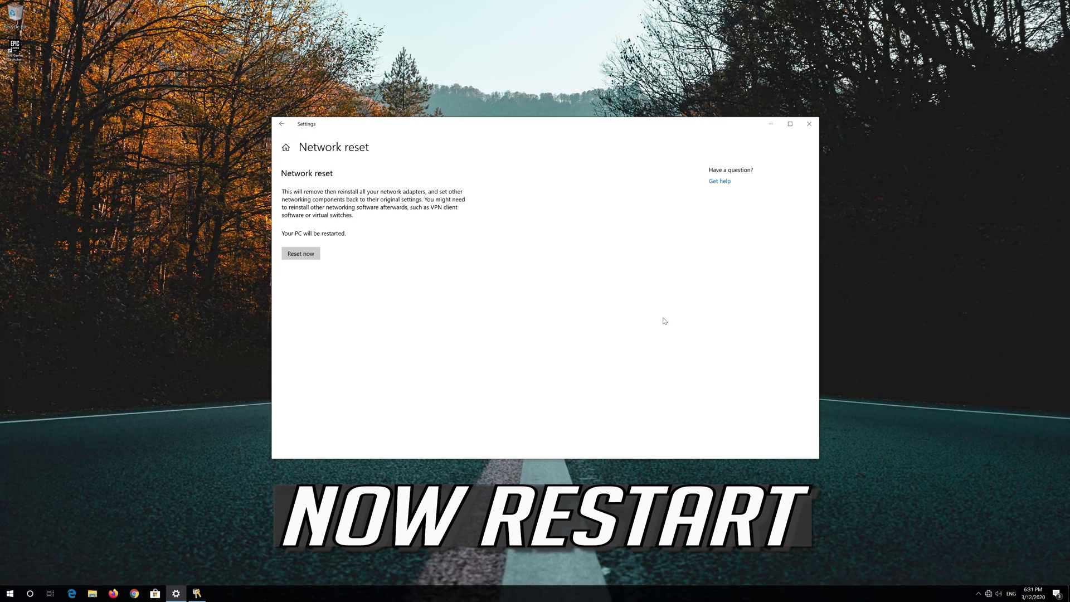
pyautogui.click(809, 123)
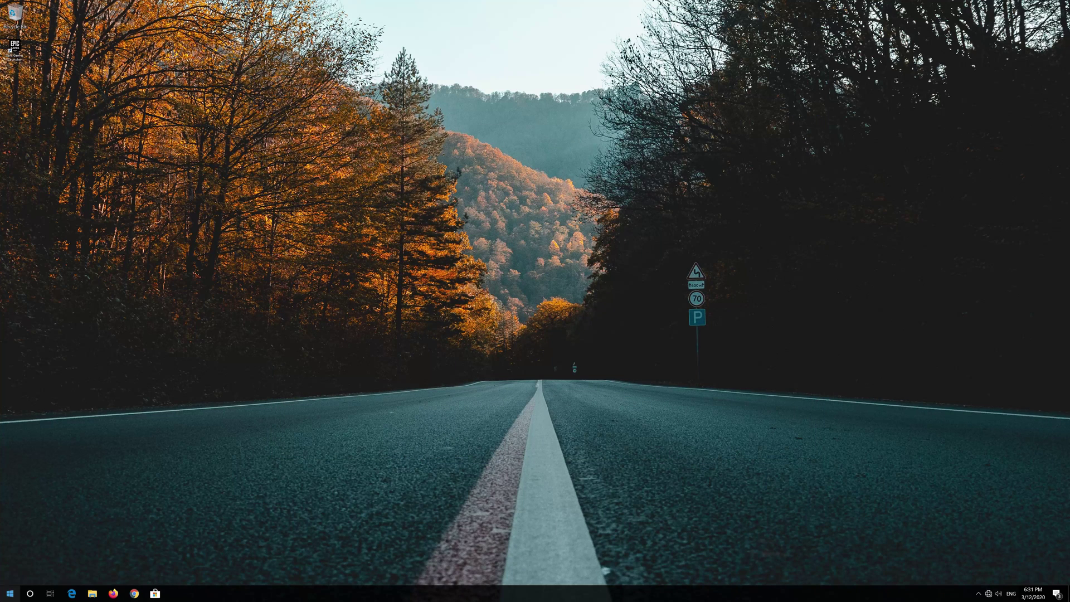
# Step: Restart the PC, then answer Yes to make it discoverable on the network
pyautogui.click(10, 593)
pyautogui.moveTo(4, 579)
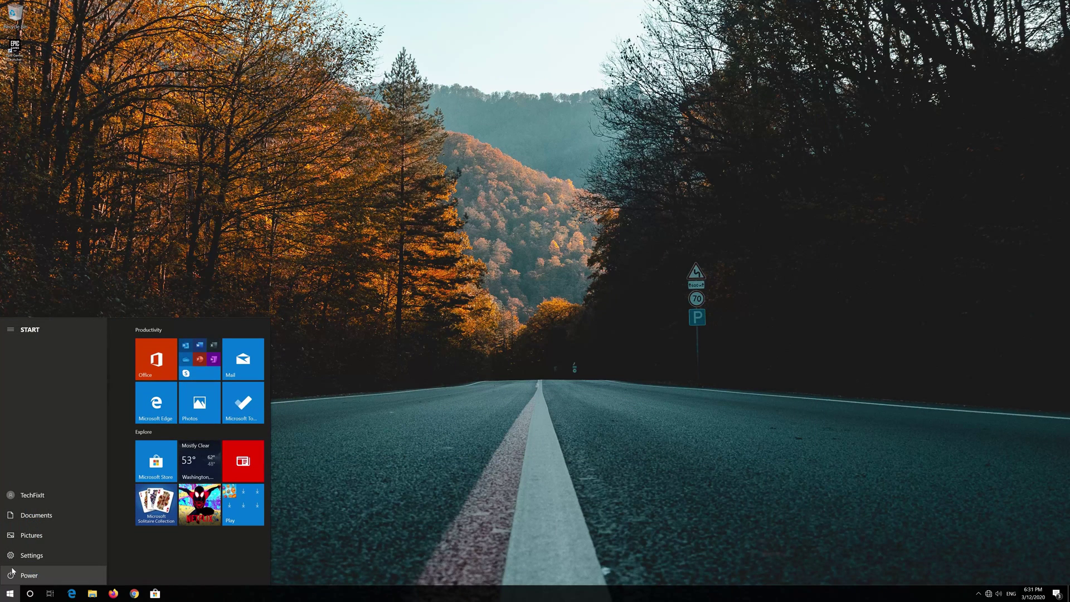
pyautogui.click(13, 573)
pyautogui.click(22, 554)
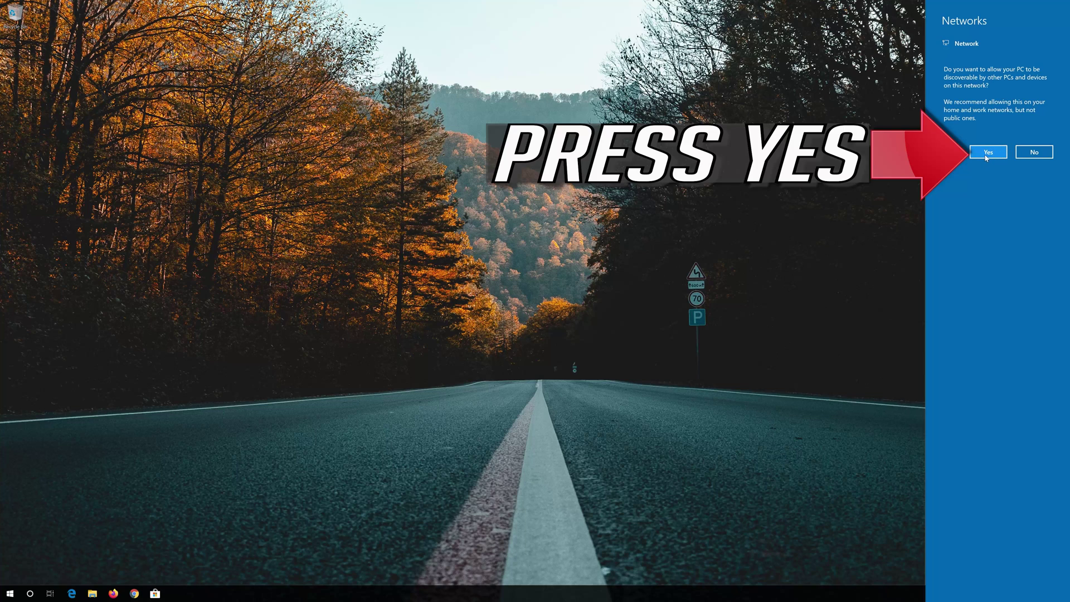
pyautogui.click(988, 152)
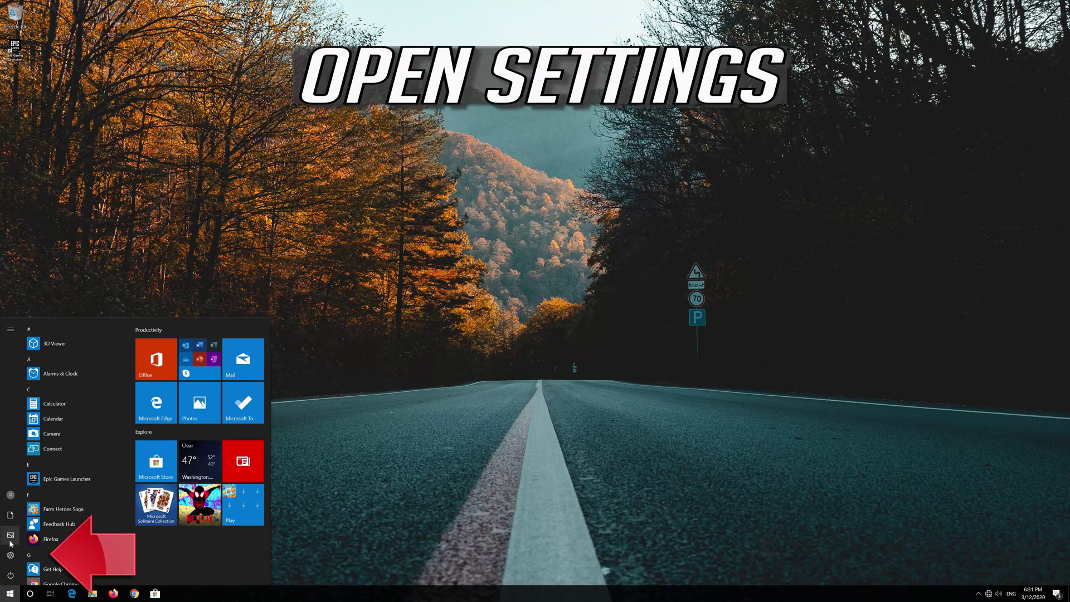
# Step: Open Windows Settings to the Update & Security Troubleshoot page
pyautogui.moveTo(24, 558)
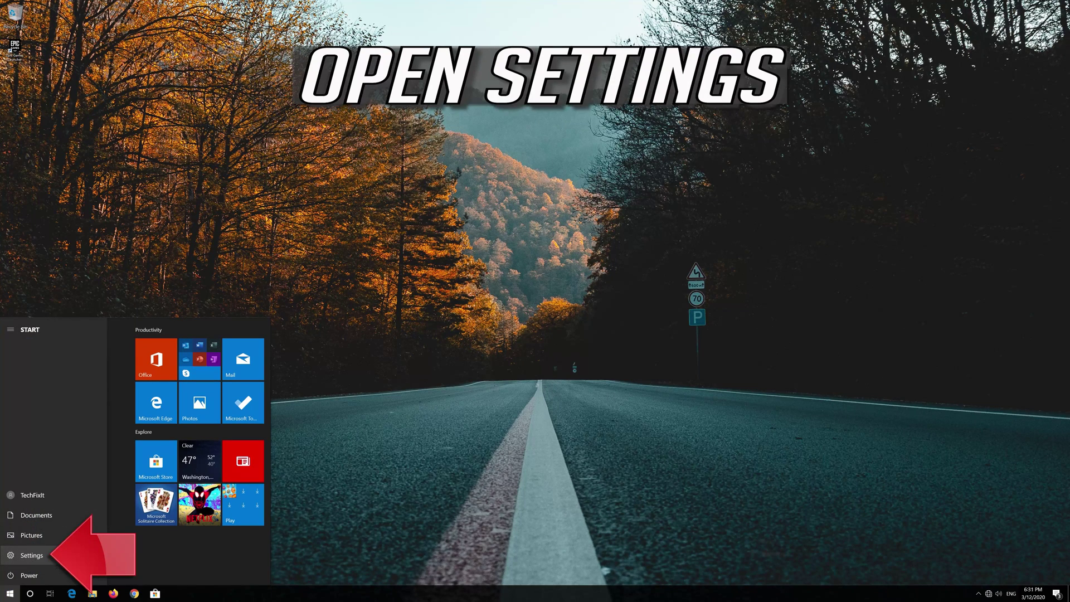
pyautogui.click(74, 556)
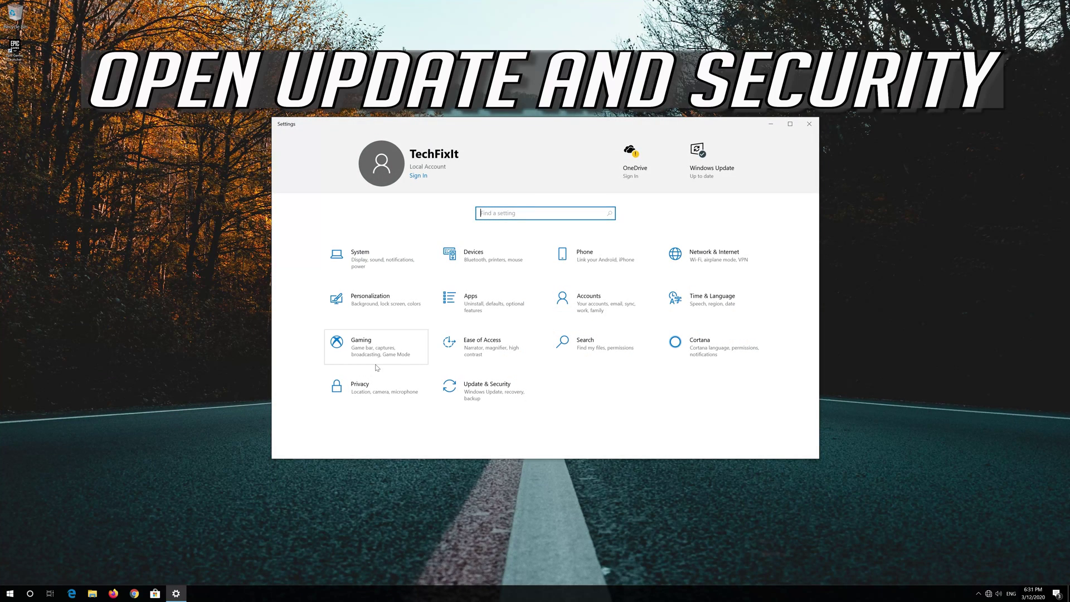
pyautogui.click(477, 398)
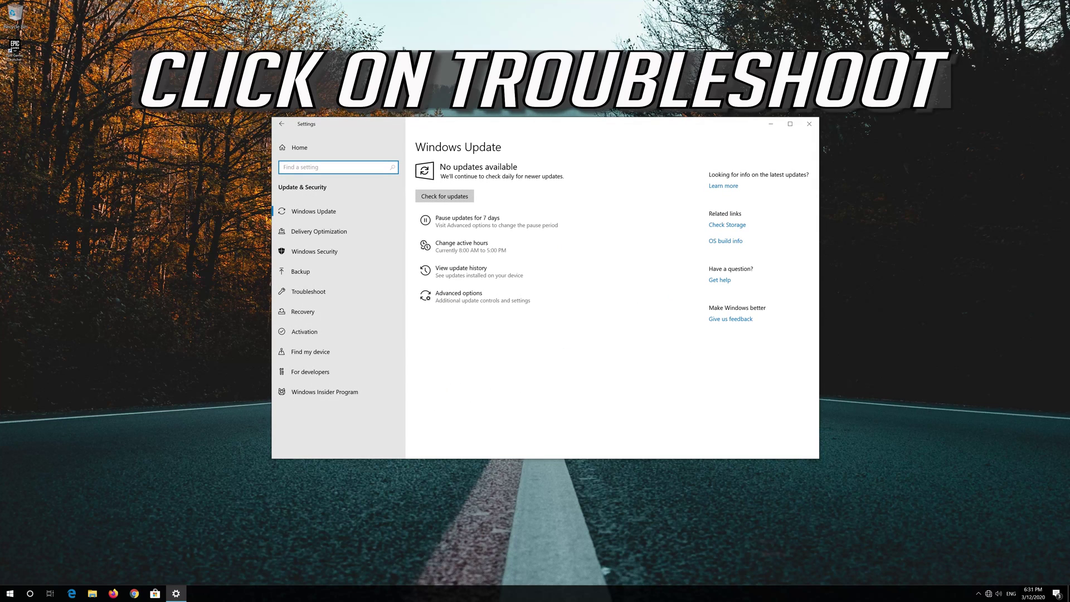
pyautogui.click(346, 291)
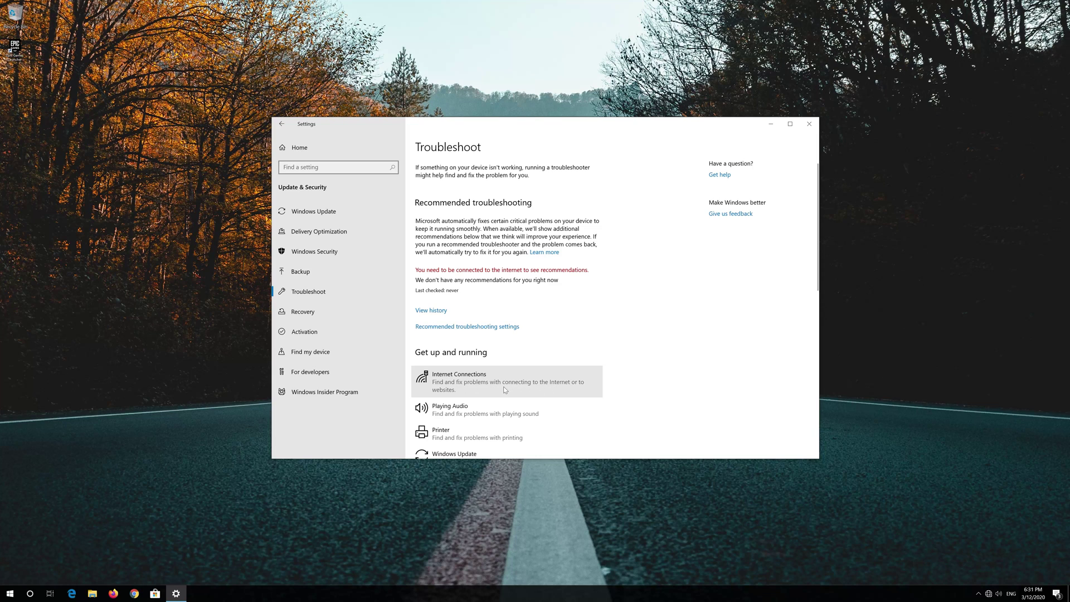
# Step: Run the Internet Connections troubleshooter and choose to troubleshoot the connection to the Internet
pyautogui.click(504, 388)
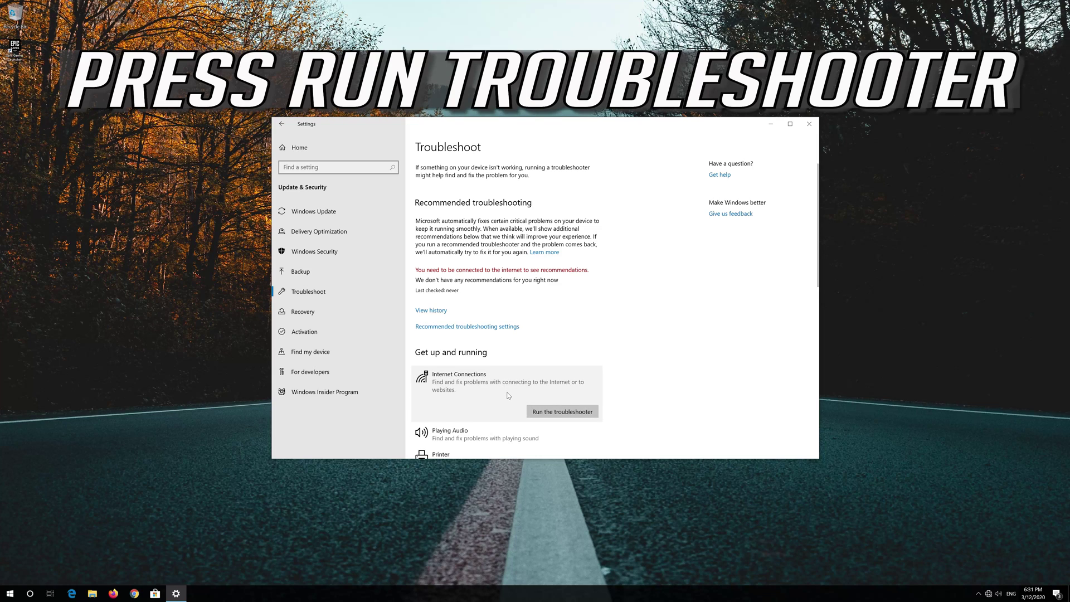
pyautogui.click(566, 409)
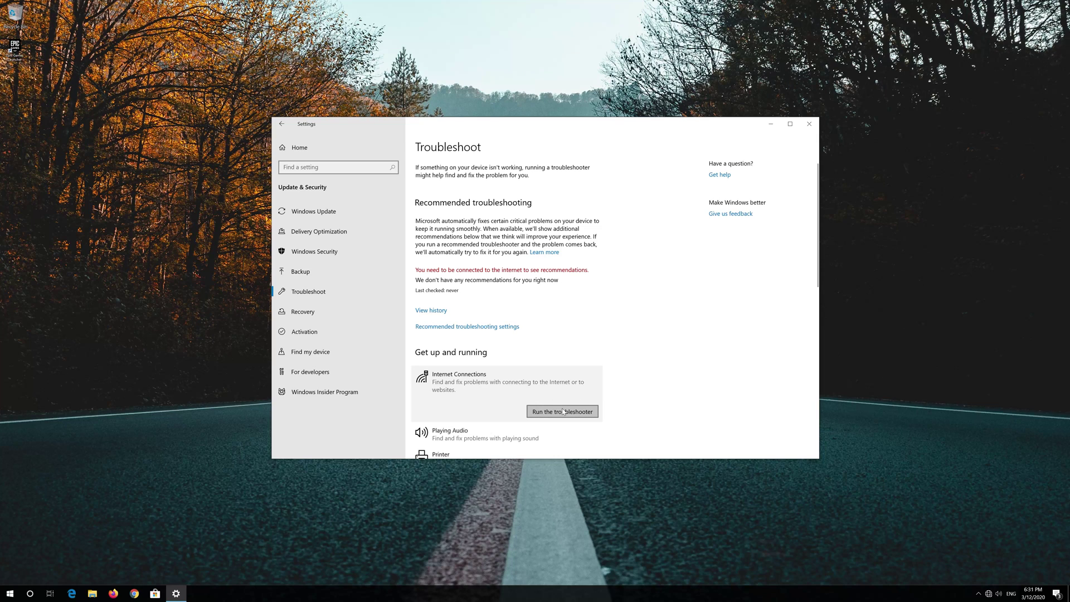
pyautogui.click(558, 411)
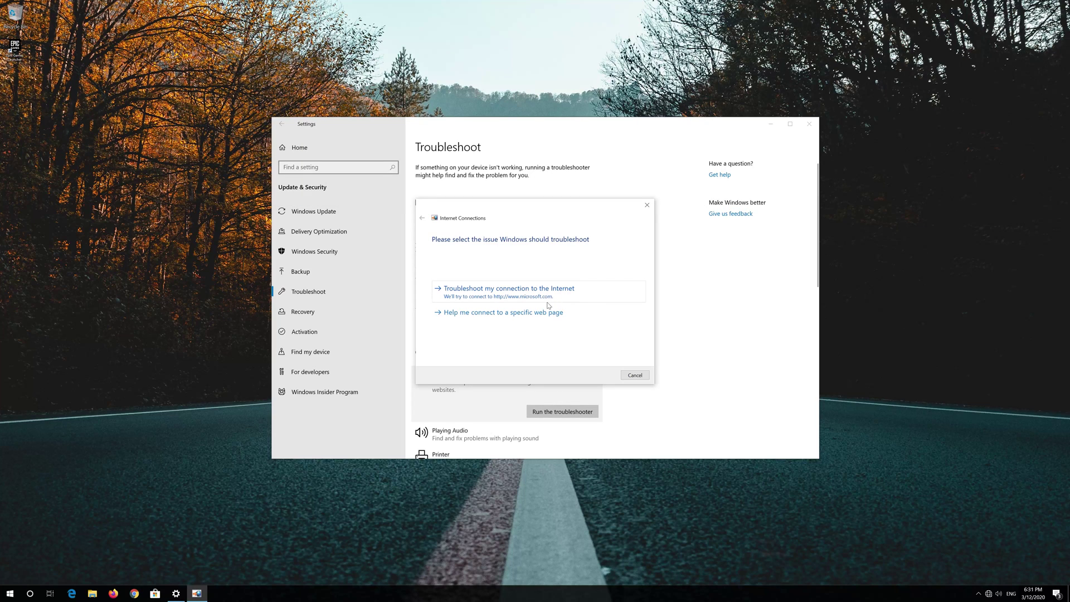
pyautogui.click(554, 295)
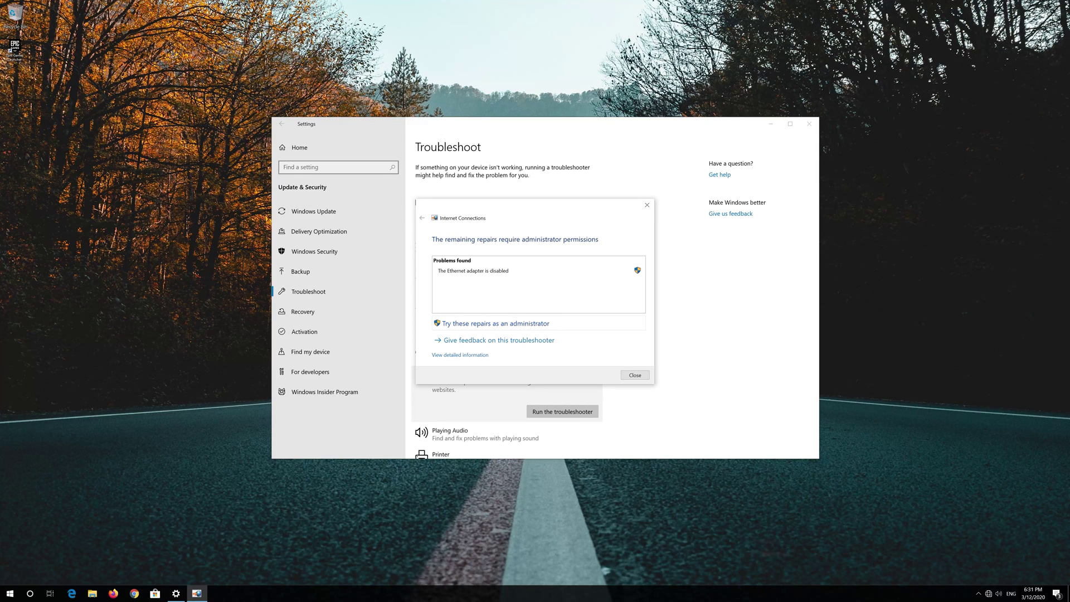
# Step: Rerun the troubleshooter's repairs with administrator rights
pyautogui.click(533, 324)
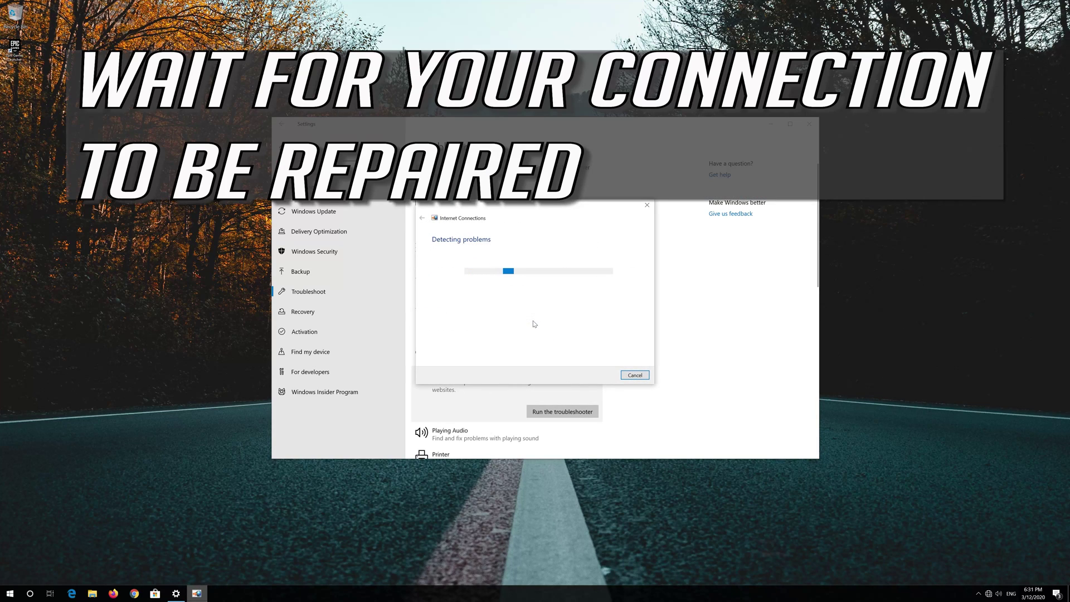